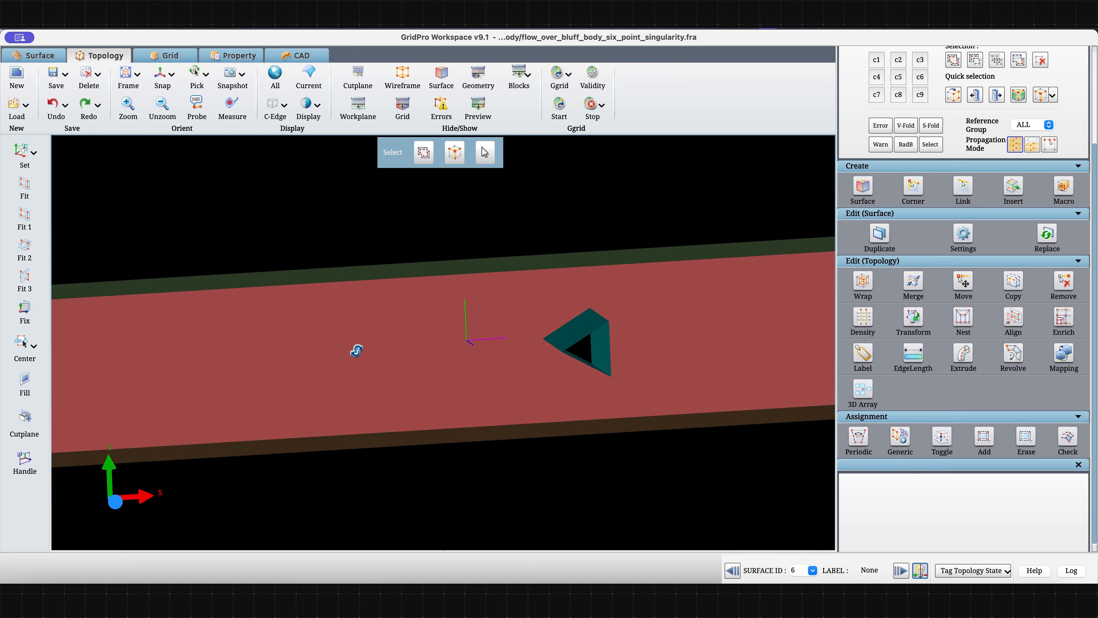
# Display all surfaces of the channel with the triangular bluff body and inspect the geometry from the front, end and angled views.
pyautogui.scroll(-5, 363, 397)
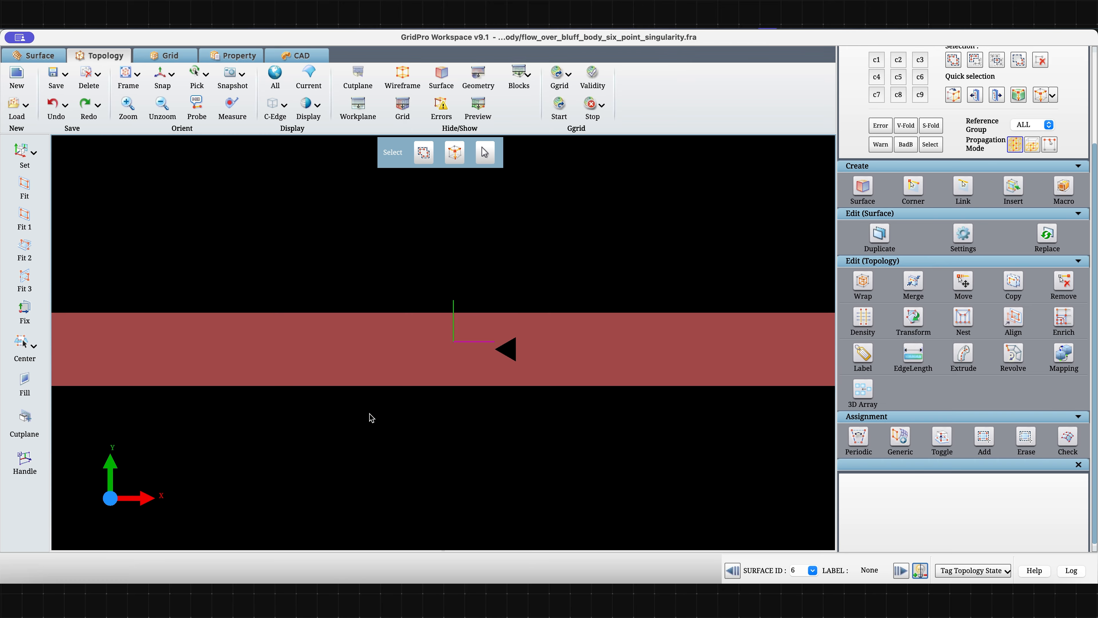
pyautogui.click(279, 78)
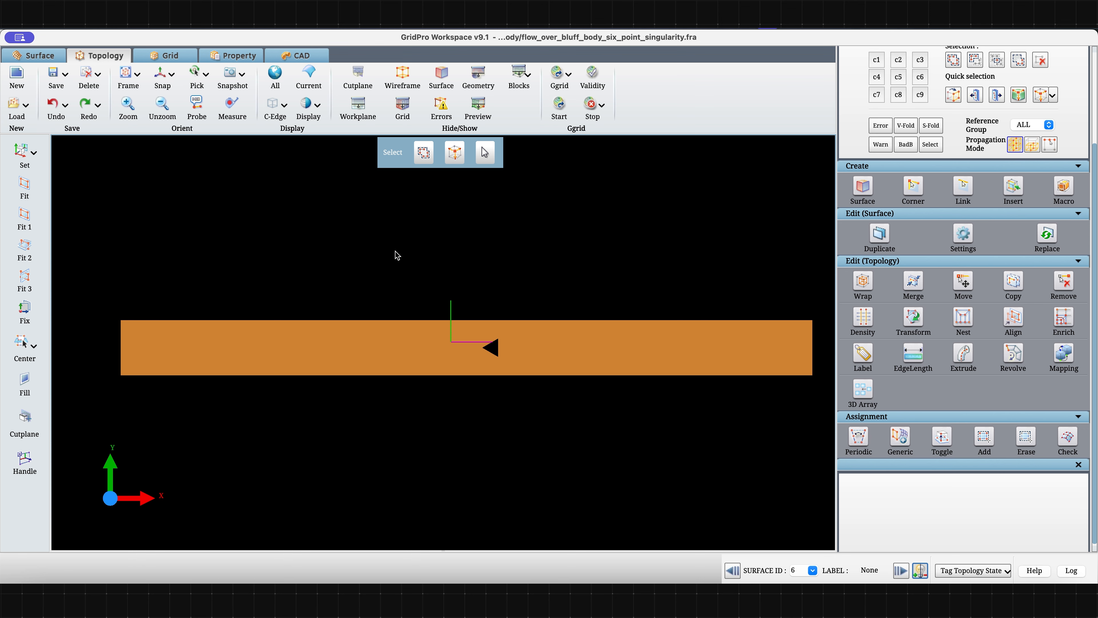
pyautogui.moveTo(205, 423); pyautogui.dragTo(537, 417)
pyautogui.scroll(3, 478, 431)
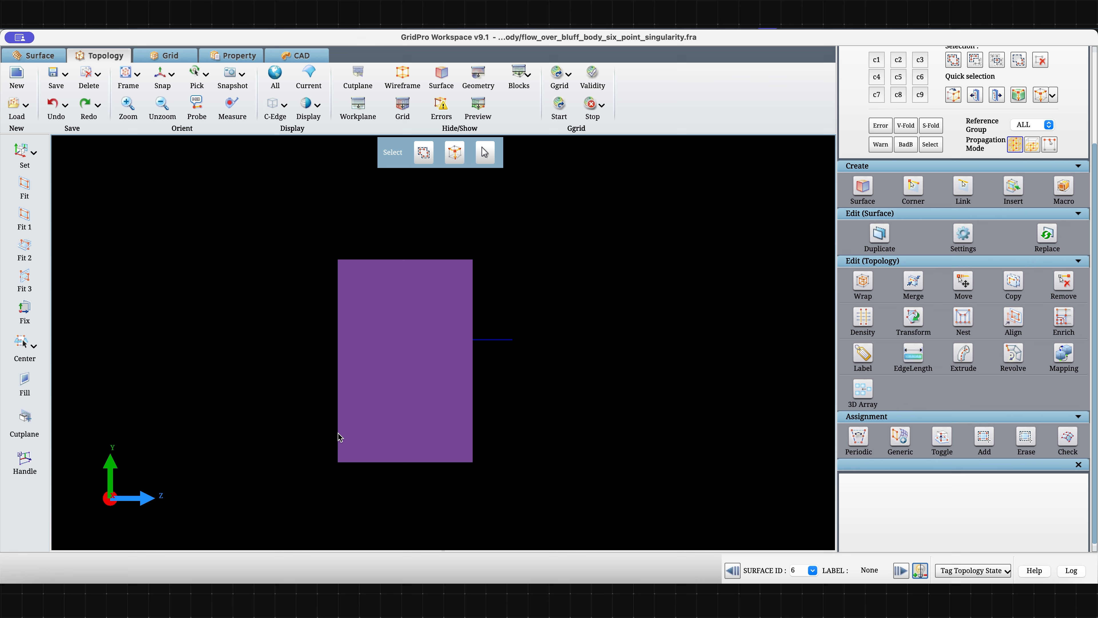
pyautogui.moveTo(335, 286); pyautogui.dragTo(328, 354, button='middle')
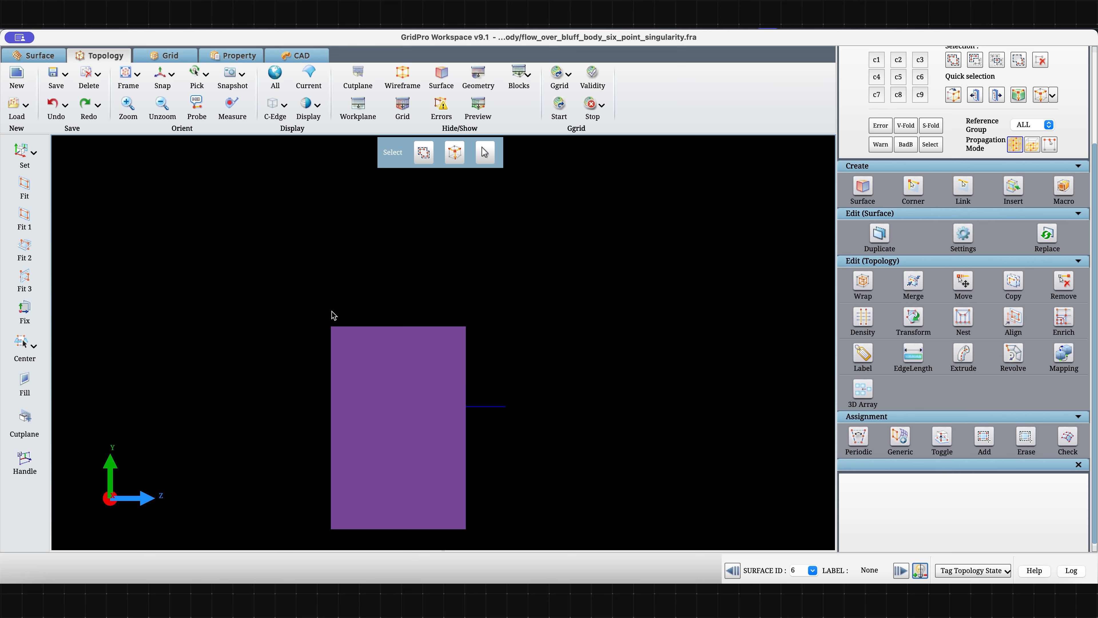
pyautogui.scroll(-5, 480, 400)
pyautogui.moveTo(595, 406); pyautogui.dragTo(151, 326)
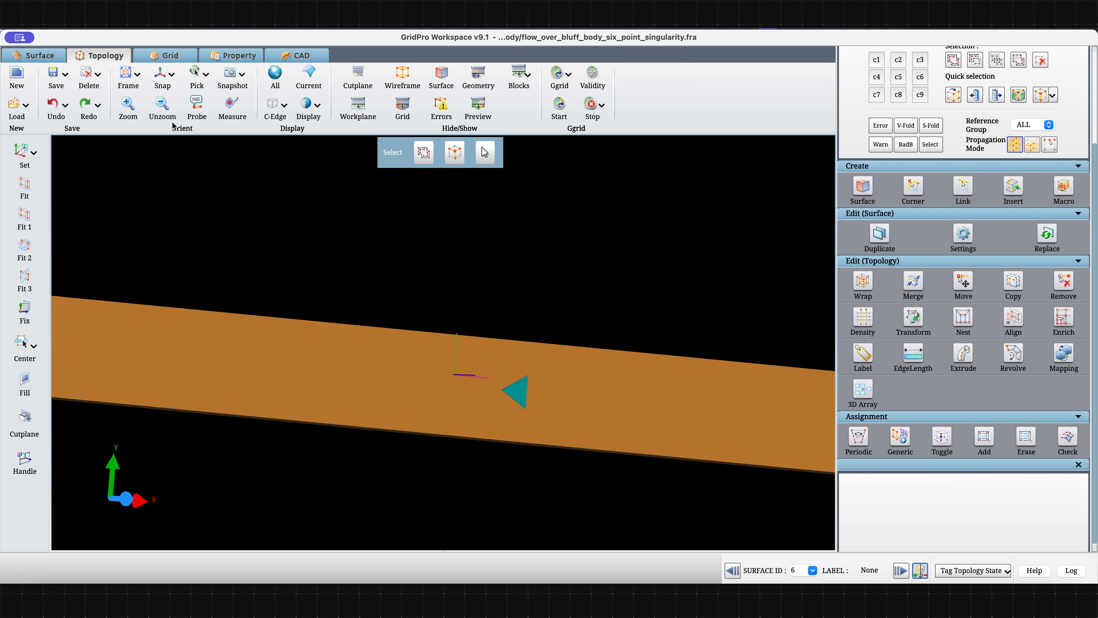
# Make the channel's front surface current and create surface corners at the three vertices of the triangular bluff body.
pyautogui.click(161, 74)
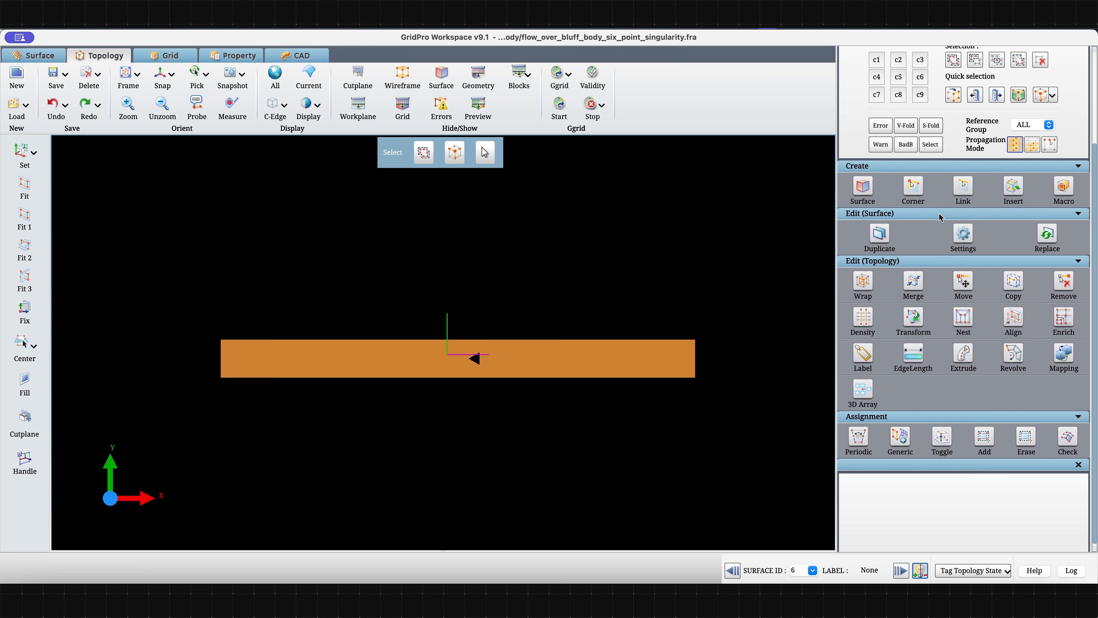
pyautogui.click(919, 193)
pyautogui.click(958, 515)
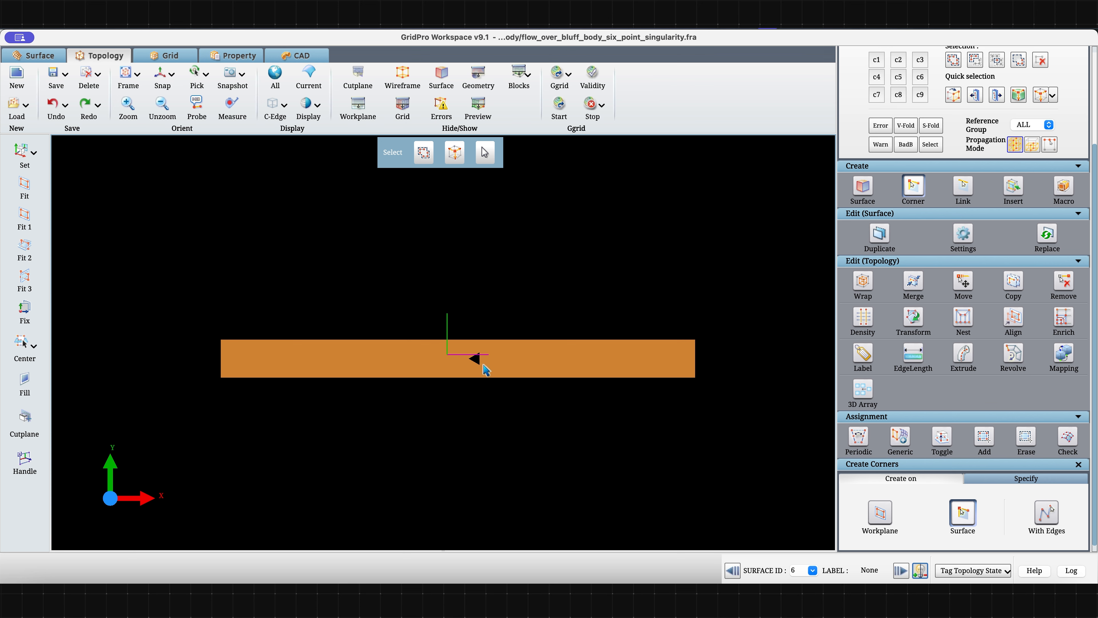
pyautogui.rightClick(496, 356)
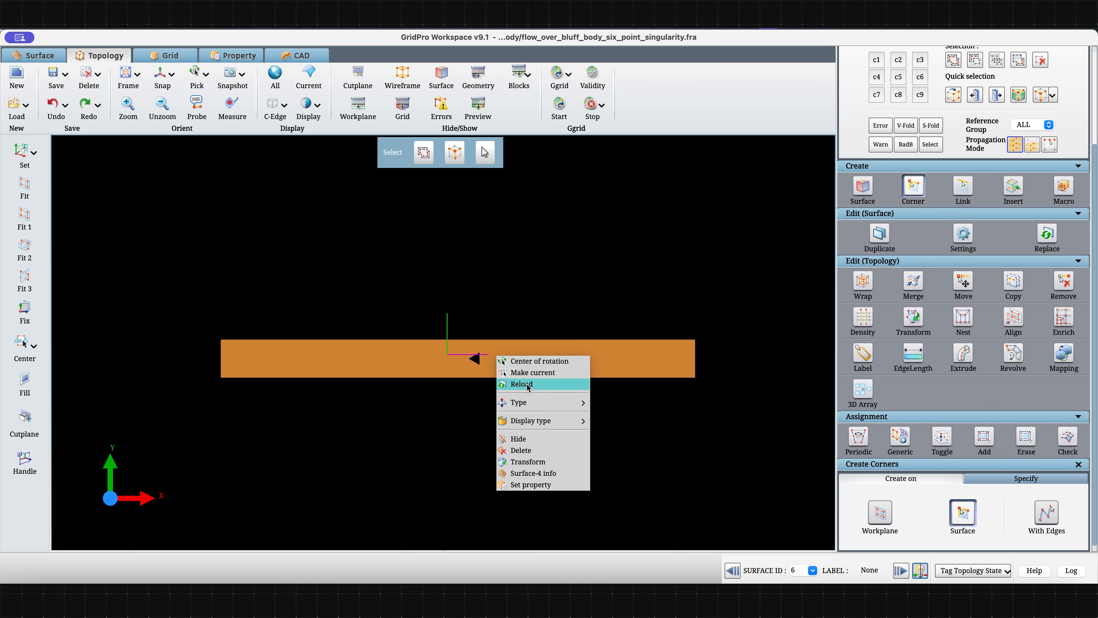
pyautogui.click(529, 373)
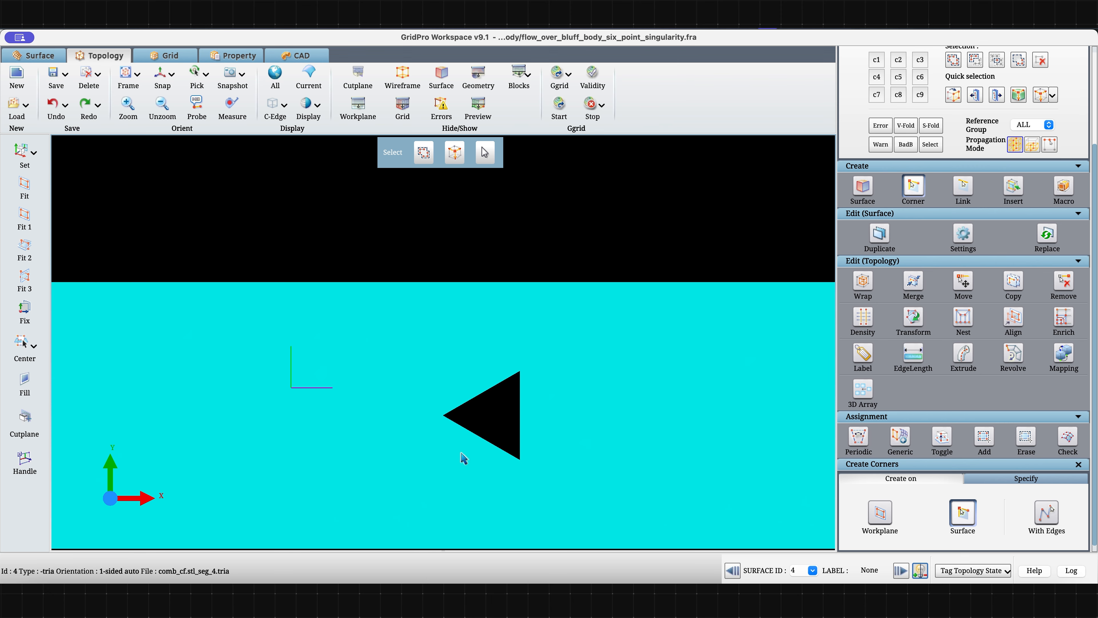
pyautogui.click(465, 406)
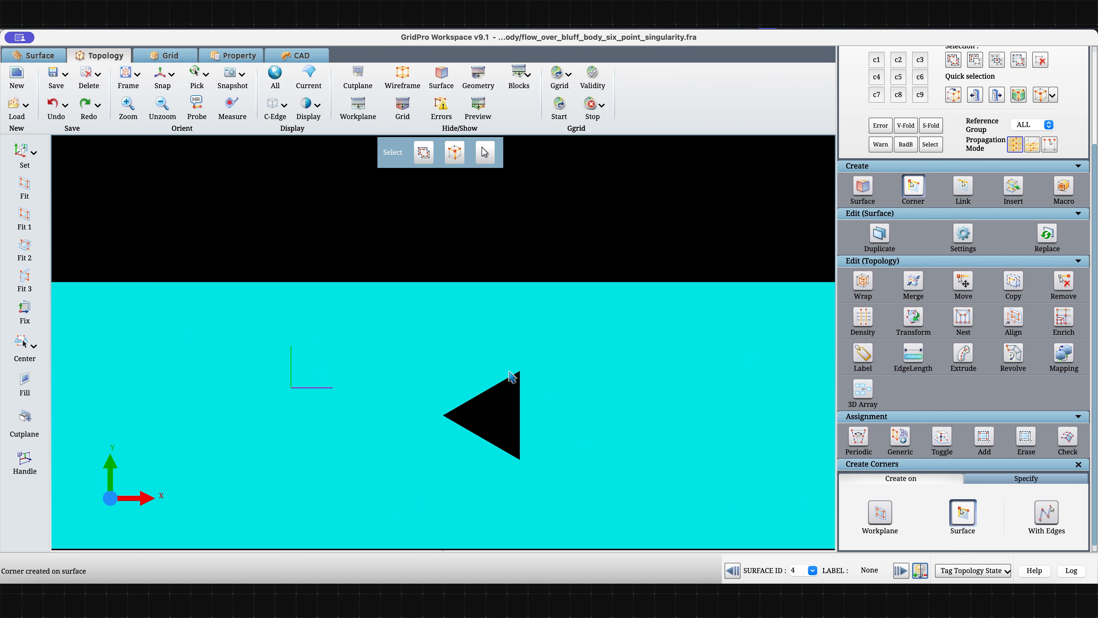
pyautogui.moveTo(514, 452); pyautogui.dragTo(459, 446)
pyautogui.moveTo(503, 484)
pyautogui.mouseDown()
pyautogui.moveTo(488, 454)
pyautogui.moveTo(524, 448)
pyautogui.moveTo(518, 470)
pyautogui.mouseUp()
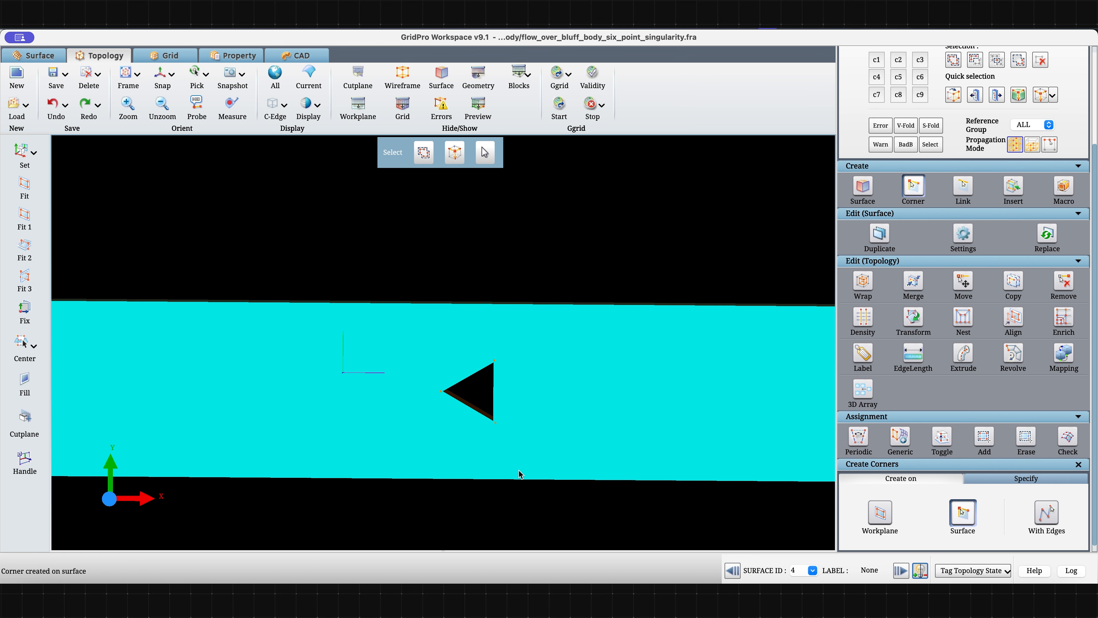
# Change the display type used for surfaces while the view is moving.
pyautogui.click(317, 105)
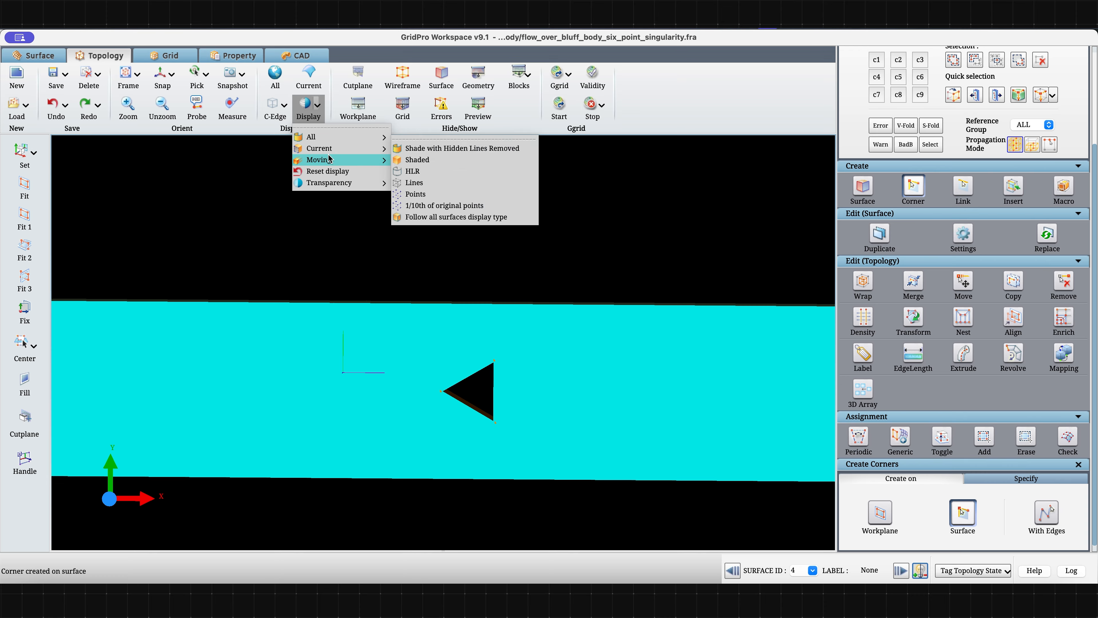
pyautogui.moveTo(341, 160)
pyautogui.click(419, 216)
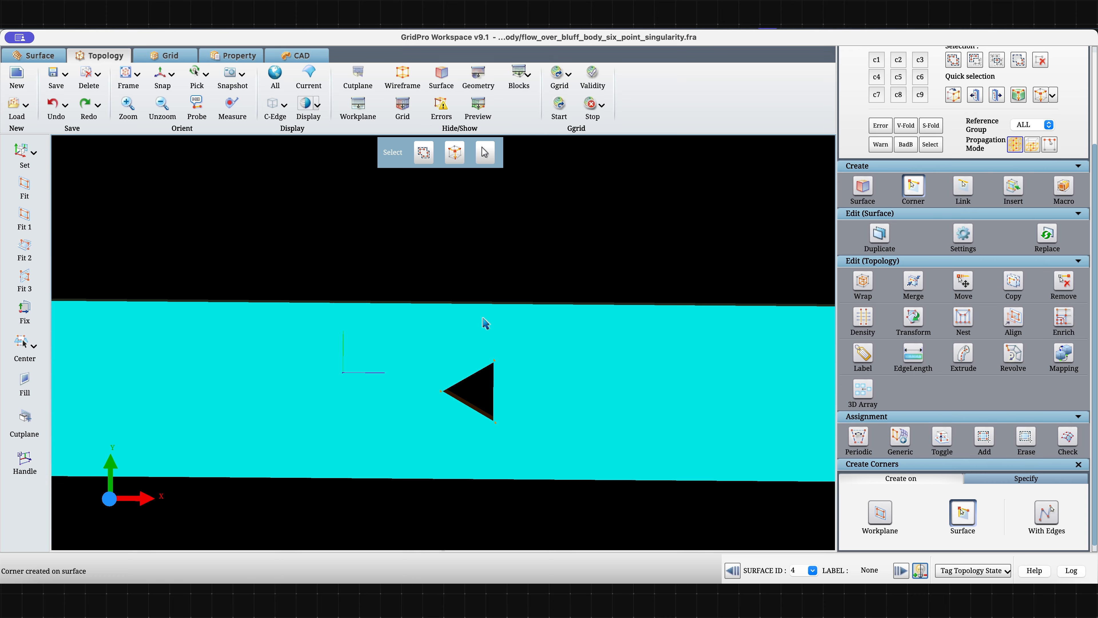
pyautogui.moveTo(484, 321)
pyautogui.mouseDown()
pyautogui.moveTo(372, 392)
pyautogui.moveTo(466, 311)
pyautogui.moveTo(510, 412)
pyautogui.moveTo(457, 411)
pyautogui.mouseUp()
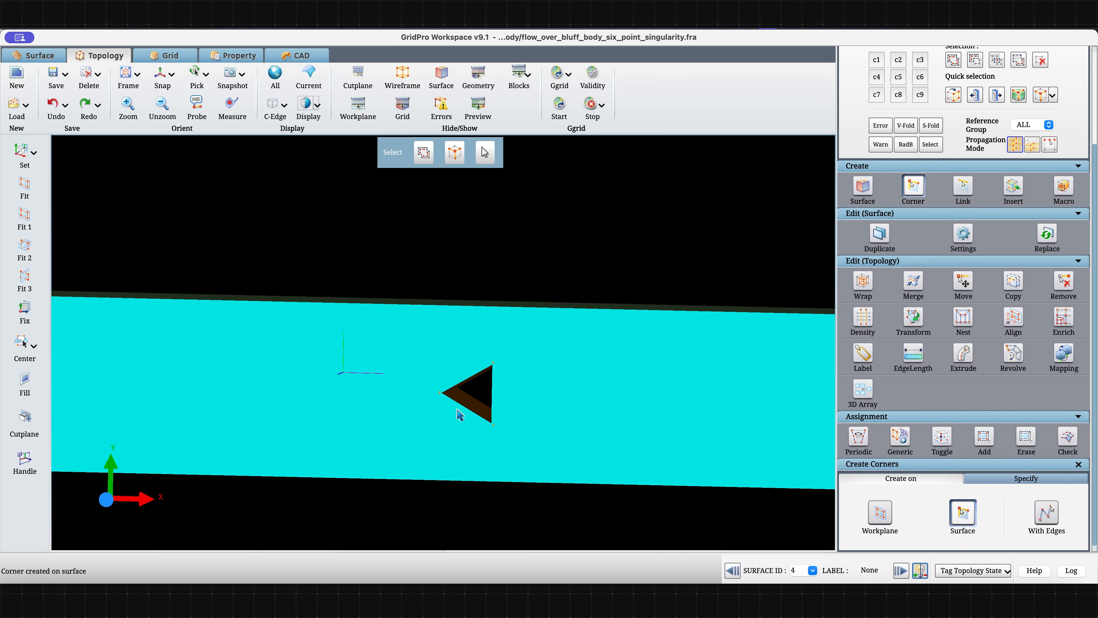
# Link the three corners around the bluff body into a closed triangle, accepting the triangular face.
pyautogui.click(963, 186)
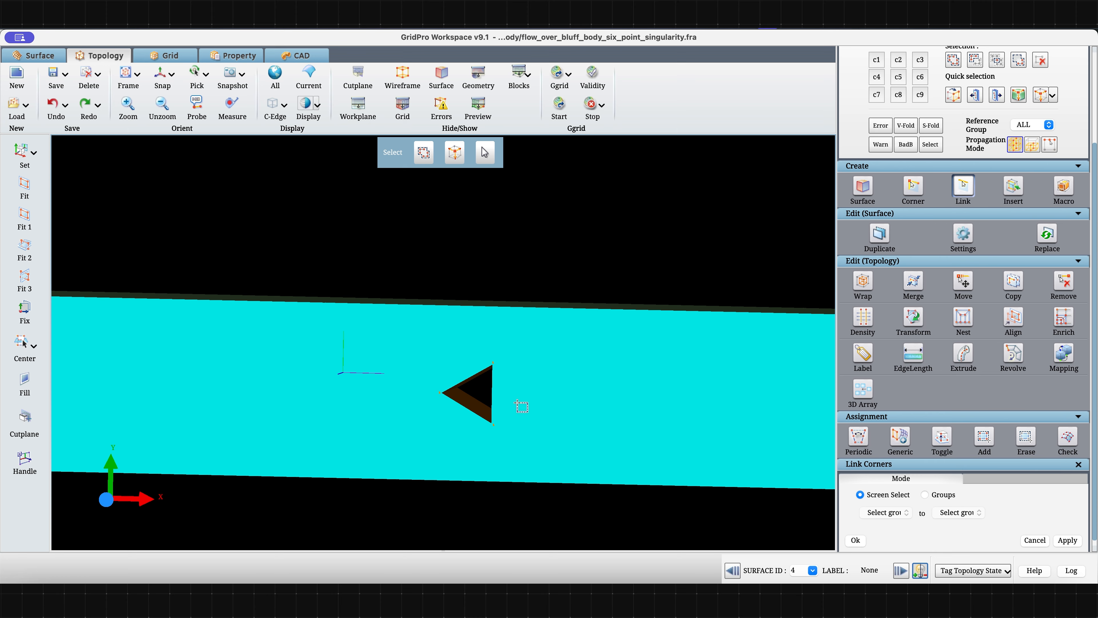
pyautogui.moveTo(344, 319); pyautogui.dragTo(519, 435)
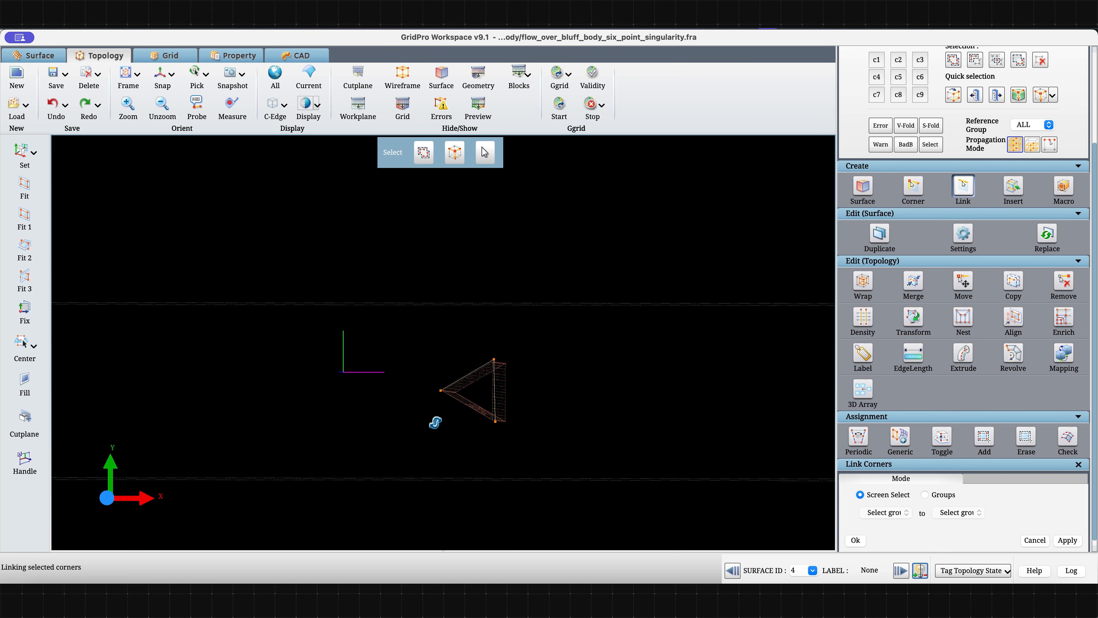
pyautogui.moveTo(429, 387); pyautogui.dragTo(555, 482)
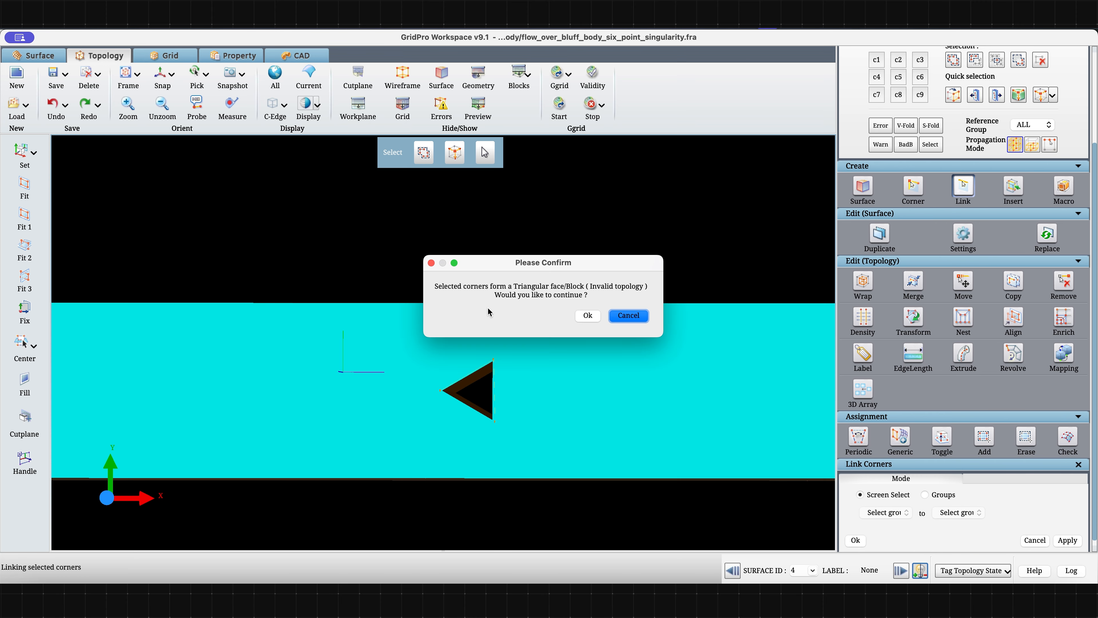
pyautogui.click(588, 316)
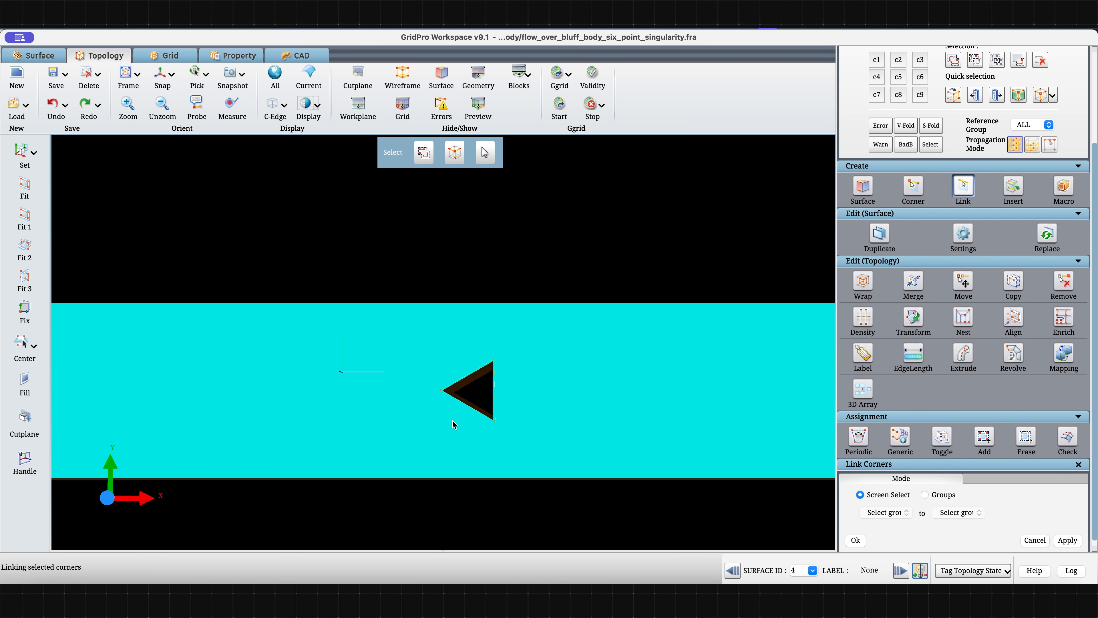
# Group the two trailing corners of the triangle in C1 and hide the channel's front surface.
pyautogui.scroll(3, 963, 328)
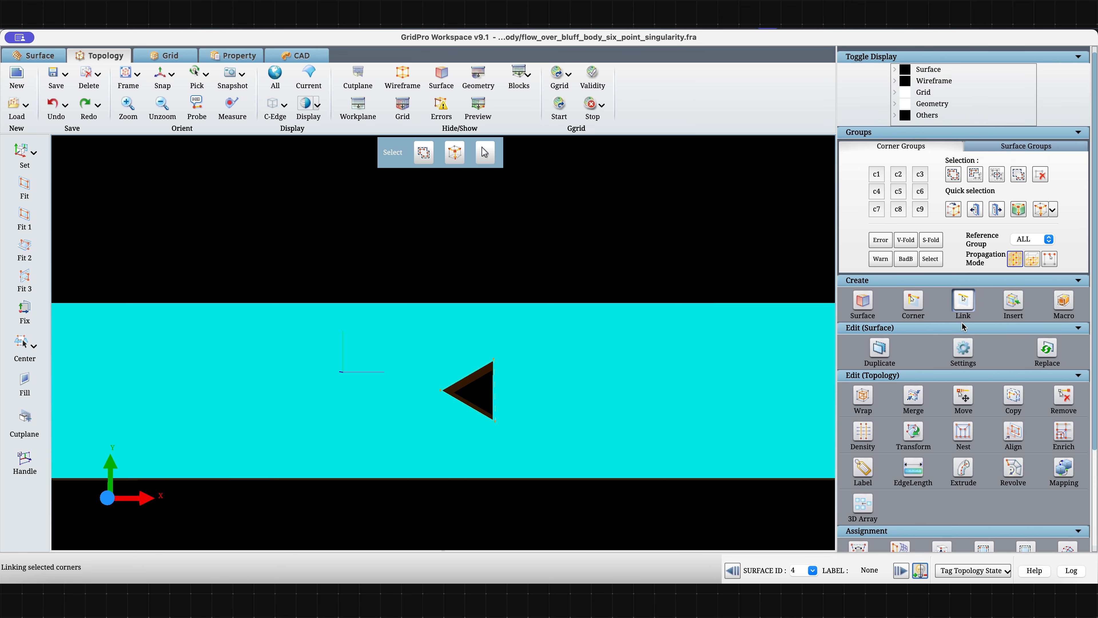
pyautogui.click(877, 174)
pyautogui.click(954, 174)
pyautogui.moveTo(546, 337); pyautogui.dragTo(471, 465, button='right')
pyautogui.scroll(-5, 469, 454)
pyautogui.moveTo(389, 371); pyautogui.dragTo(726, 396)
pyautogui.rightClick(731, 400)
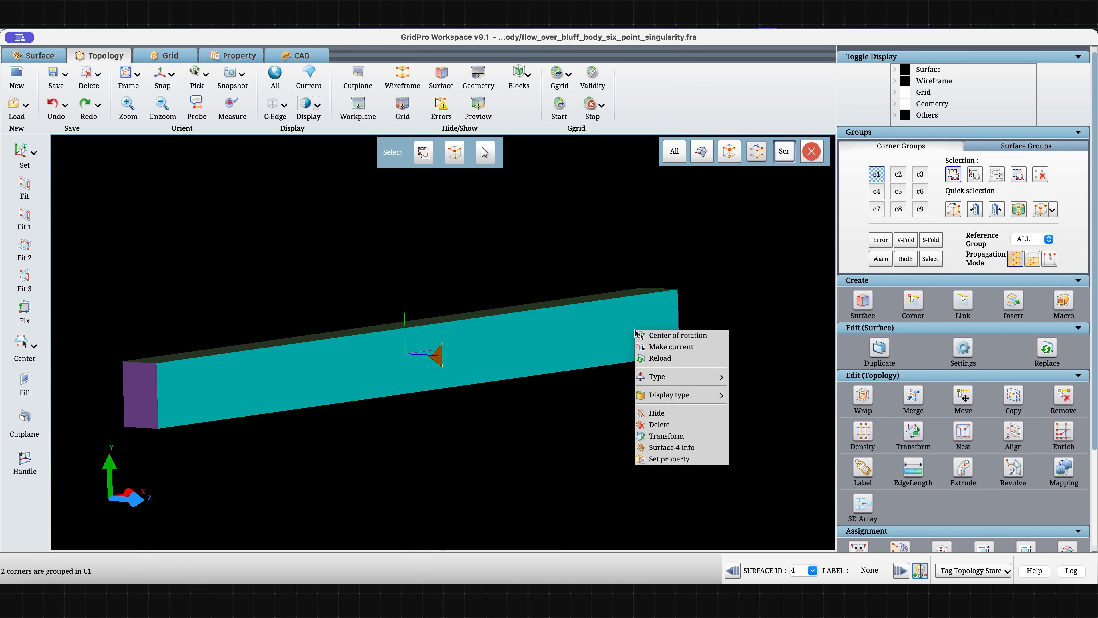
pyautogui.click(660, 413)
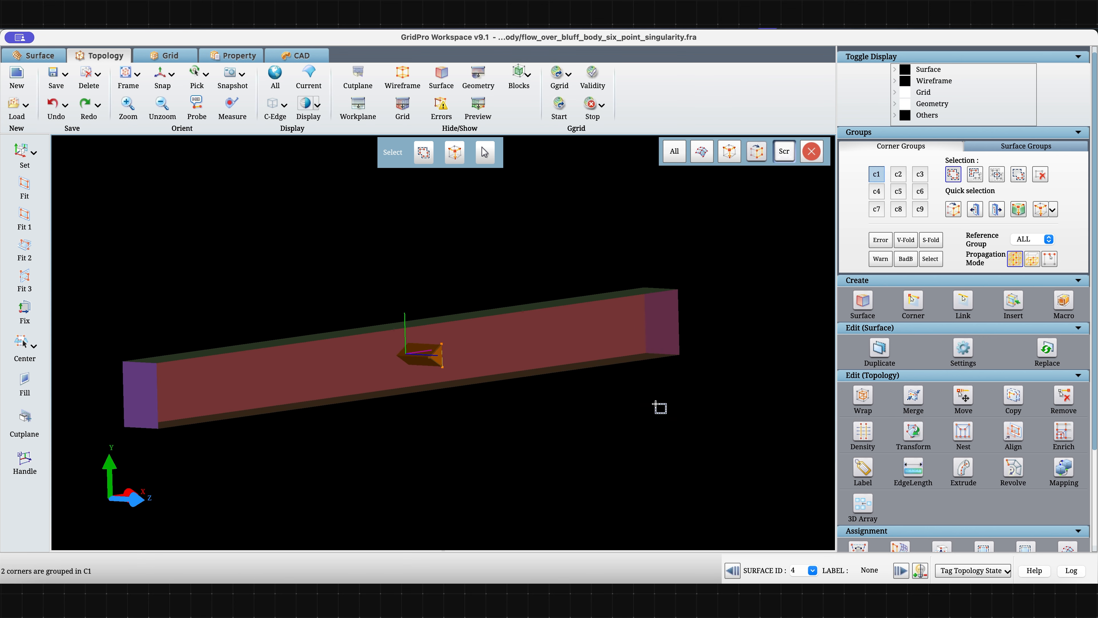
# Make the channel's +X end surface current and copy the C1 corners onto it, linked to their parents.
pyautogui.rightClick(663, 323)
pyautogui.click(679, 336)
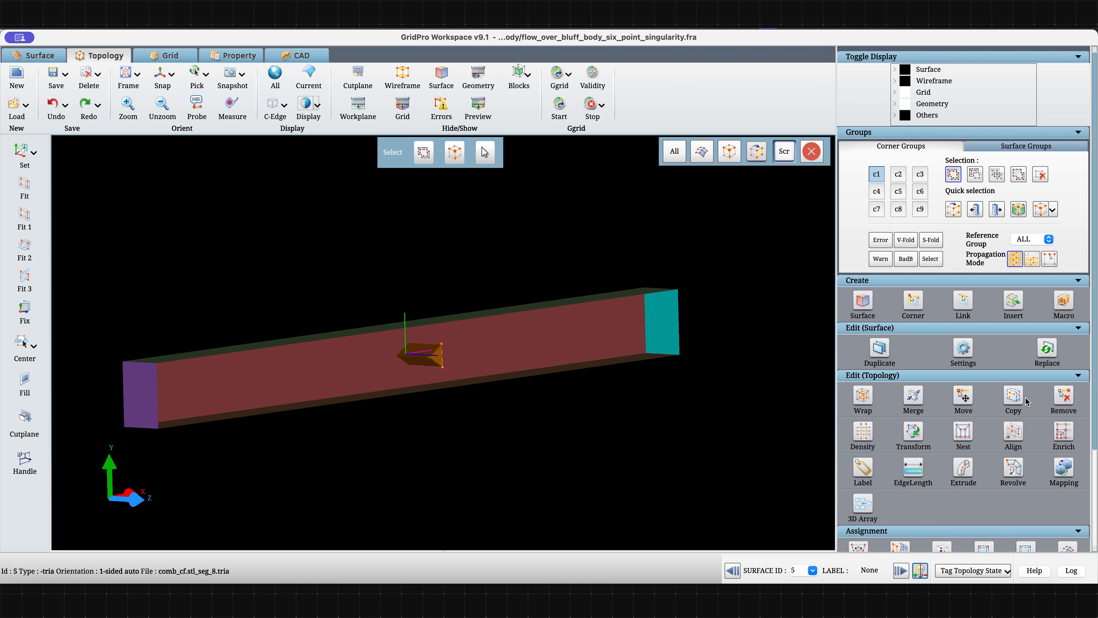
pyautogui.click(1015, 394)
pyautogui.click(982, 329)
pyautogui.click(1000, 535)
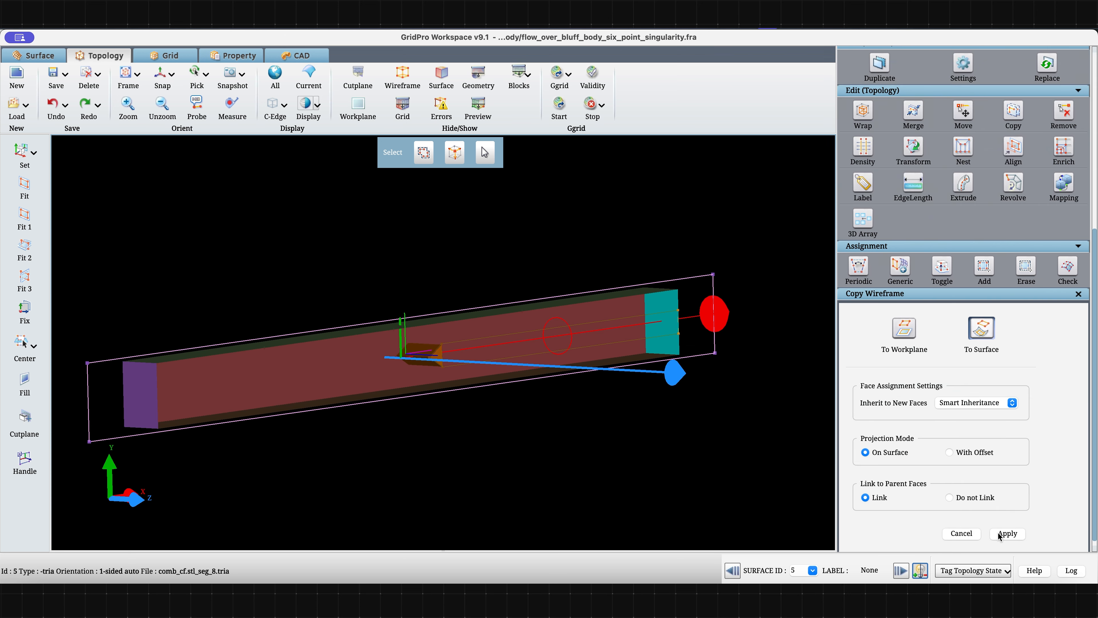
# Hide the workplane and refill group C1 with the triangle's apex and upper trailing corners plus the upper corner on the +X end.
pyautogui.click(1044, 175)
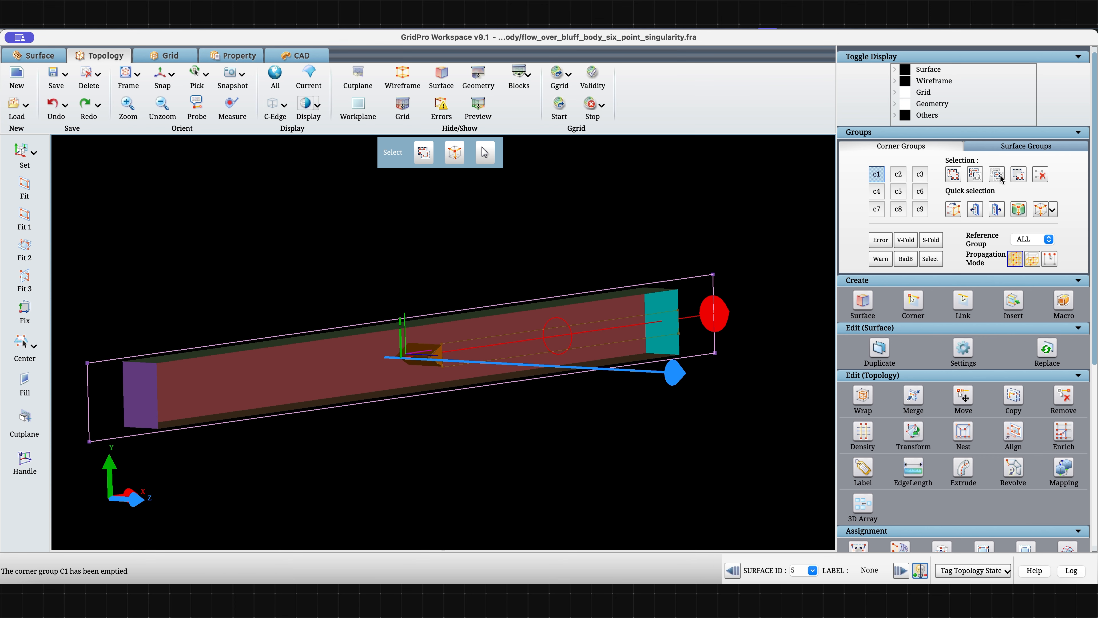
pyautogui.click(954, 176)
pyautogui.moveTo(673, 444)
pyautogui.mouseDown()
pyautogui.moveTo(385, 408)
pyautogui.moveTo(469, 411)
pyautogui.mouseUp()
pyautogui.scroll(5, 469, 410)
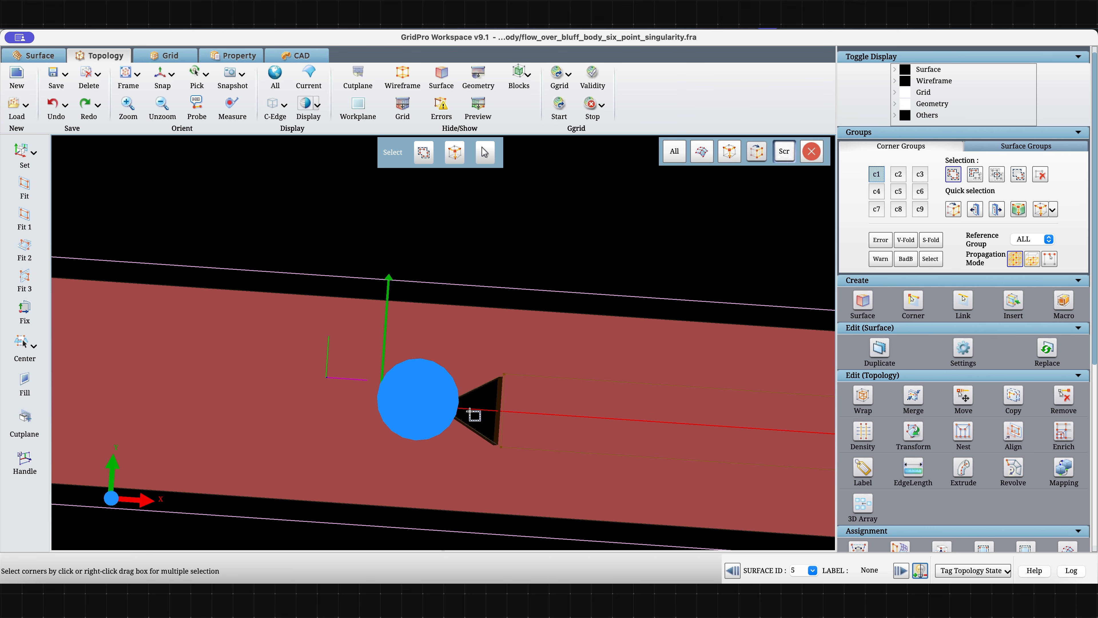
pyautogui.click(363, 114)
pyautogui.moveTo(387, 302); pyautogui.dragTo(535, 418, button='right')
pyautogui.scroll(-5, 344, 354)
pyautogui.moveTo(344, 355); pyautogui.dragTo(352, 368)
pyautogui.moveTo(687, 416); pyautogui.dragTo(447, 364, button='middle')
pyautogui.scroll(-5, 667, 341)
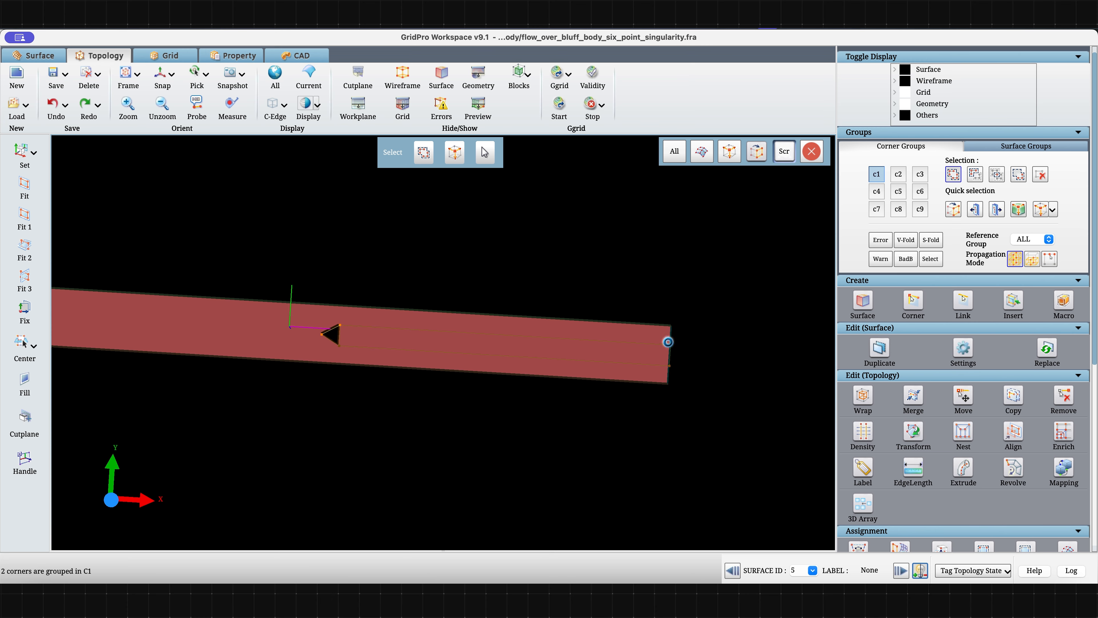
pyautogui.moveTo(645, 326); pyautogui.dragTo(673, 347, button='right')
pyautogui.moveTo(574, 409); pyautogui.dragTo(447, 322)
pyautogui.scroll(5, 449, 323)
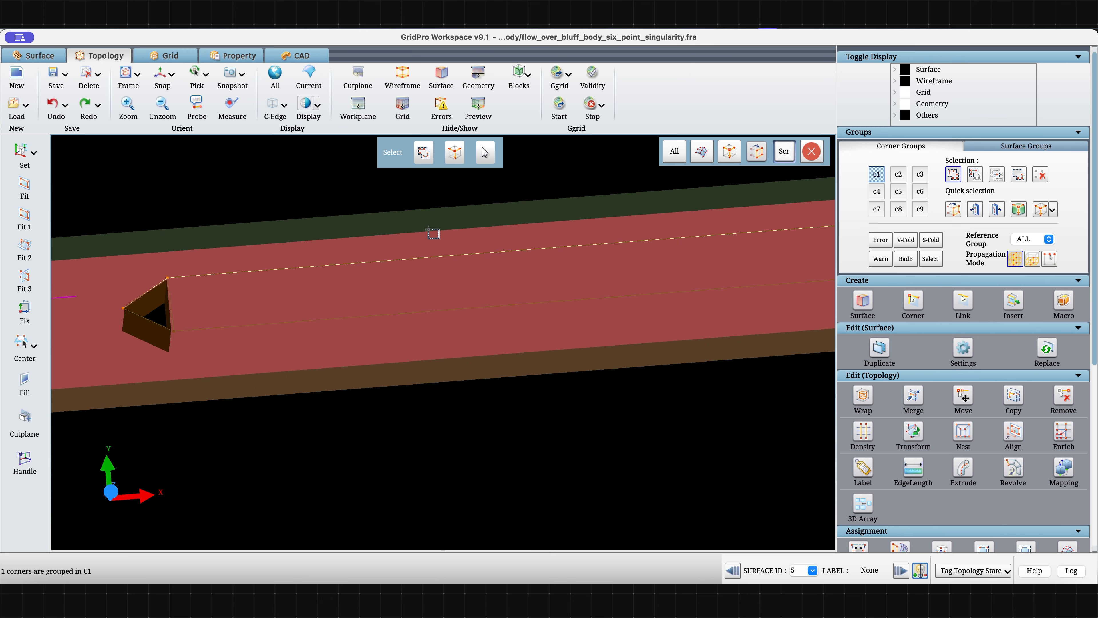
# Make the channel's top wall current and copy the C1 corners onto that surface with links.
pyautogui.rightClick(432, 216)
pyautogui.click(442, 234)
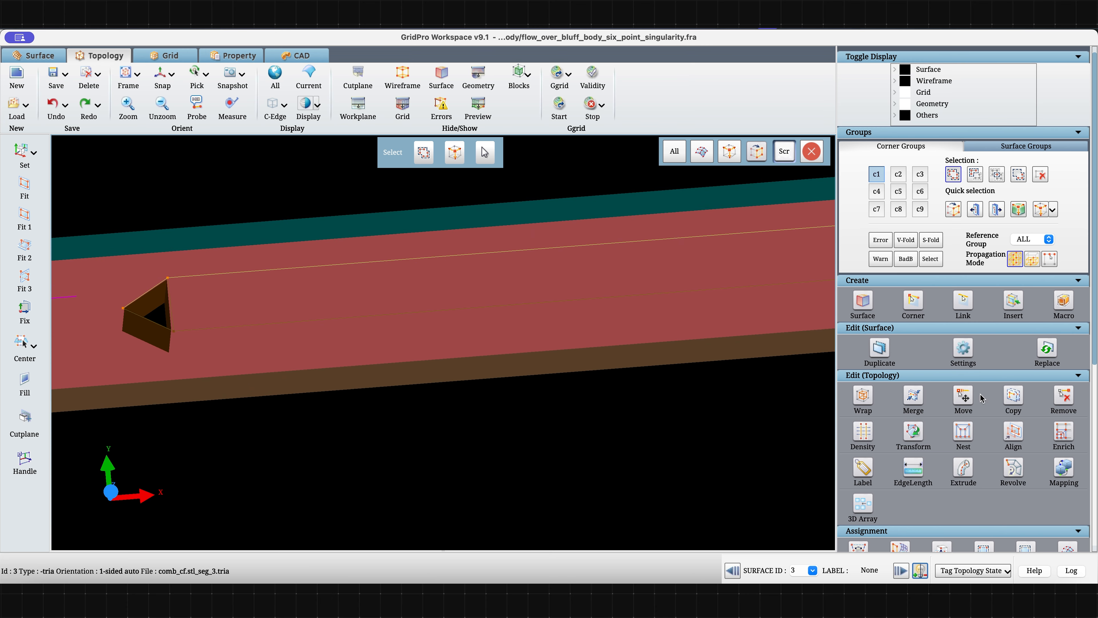
pyautogui.click(1012, 394)
pyautogui.click(981, 328)
pyautogui.click(1004, 532)
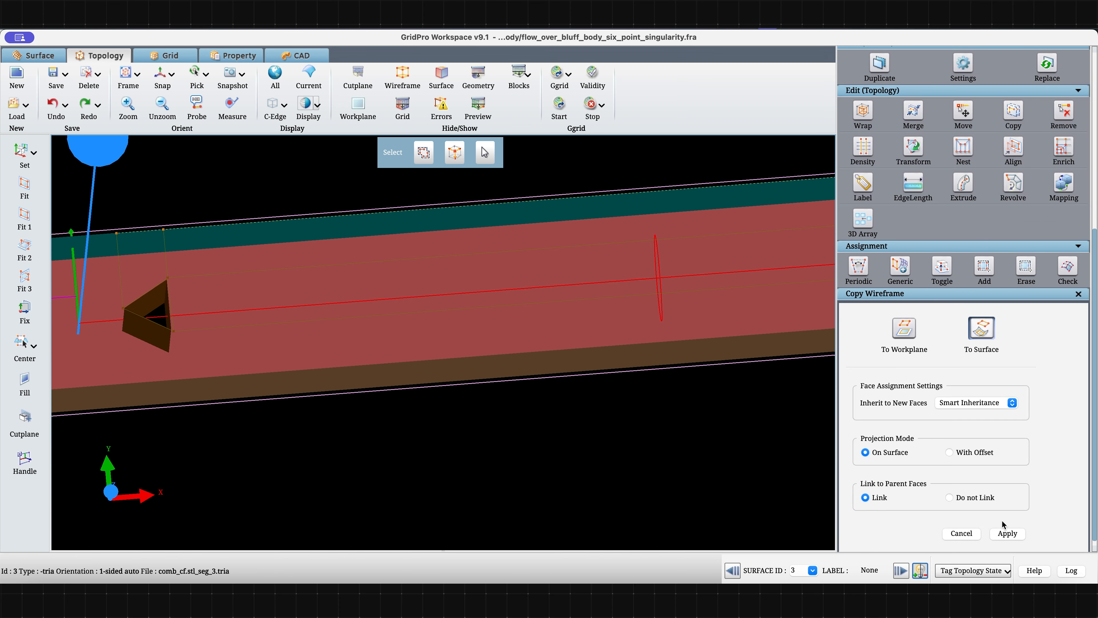
# Group the triangle's apex and lower trailing corners and the lower corner on the +X end in C2.
pyautogui.click(899, 175)
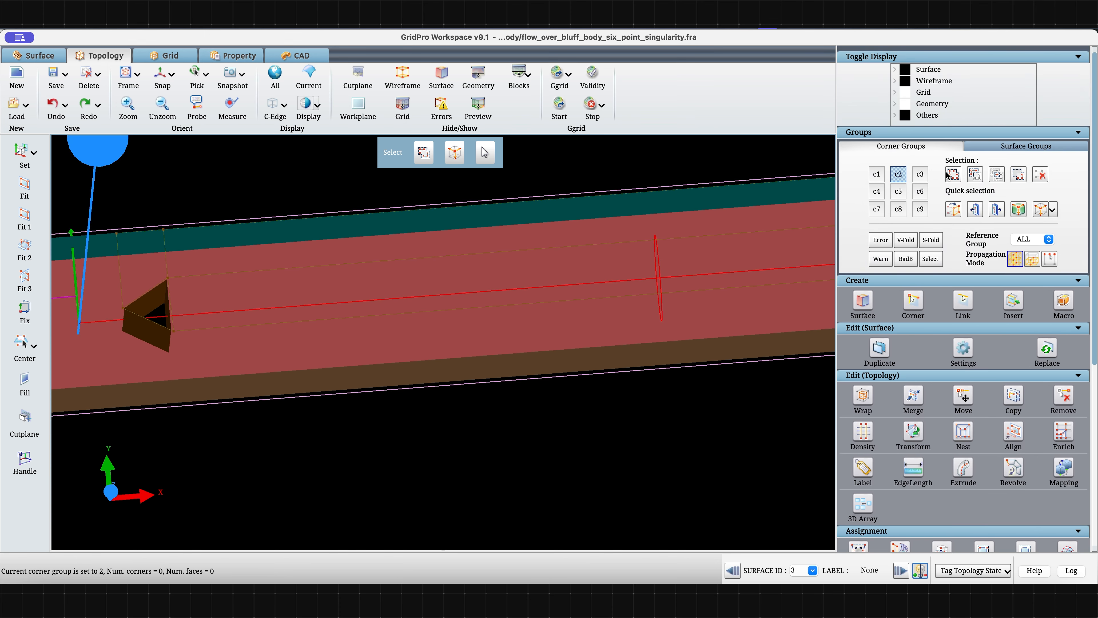
pyautogui.click(954, 174)
pyautogui.scroll(-2, 661, 311)
pyautogui.moveTo(767, 283); pyautogui.dragTo(803, 322, button='right')
pyautogui.moveTo(320, 361); pyautogui.dragTo(245, 312, button='right')
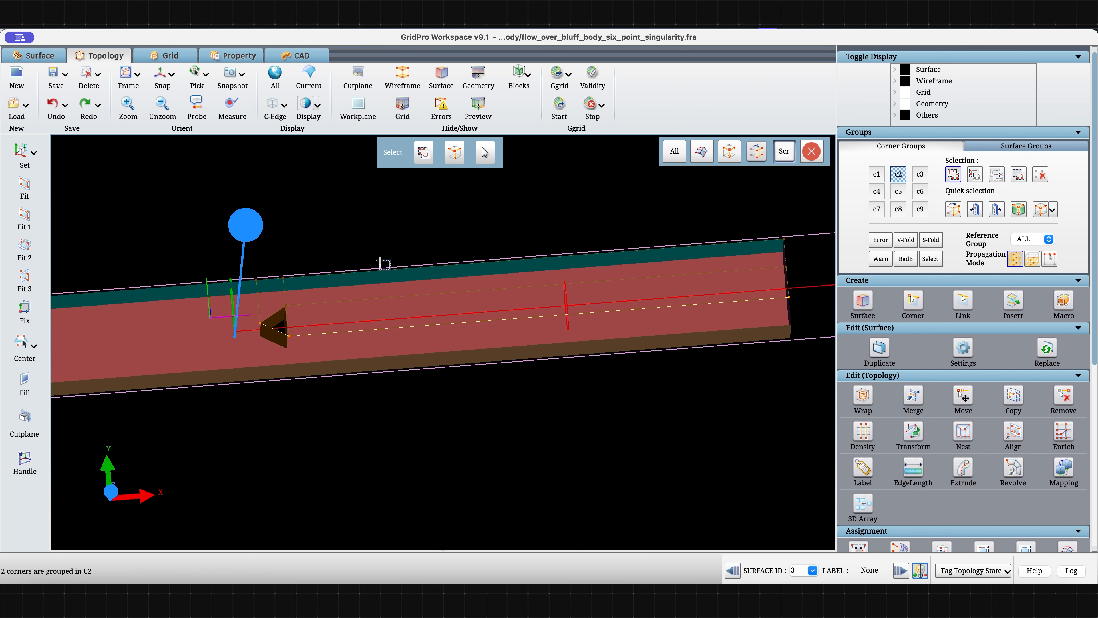
# Make the channel's bottom wall current and copy the C2 corners onto that surface with links.
pyautogui.moveTo(398, 200); pyautogui.dragTo(406, 466)
pyautogui.scroll(3, 403, 452)
pyautogui.rightClick(393, 397)
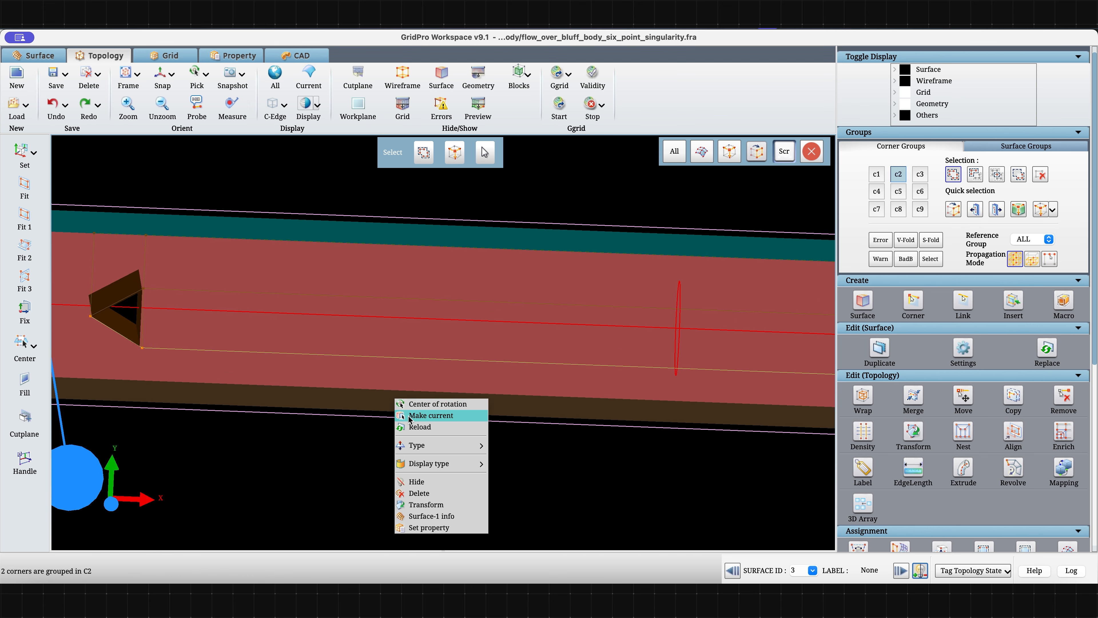
pyautogui.click(424, 416)
pyautogui.click(1008, 396)
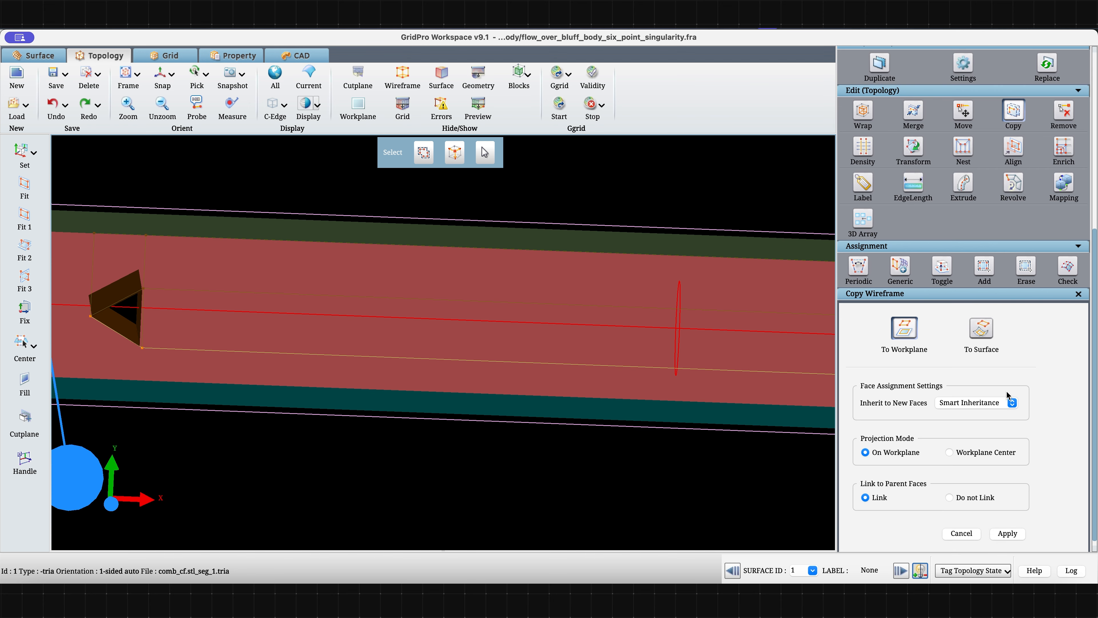
pyautogui.click(981, 331)
pyautogui.click(1007, 533)
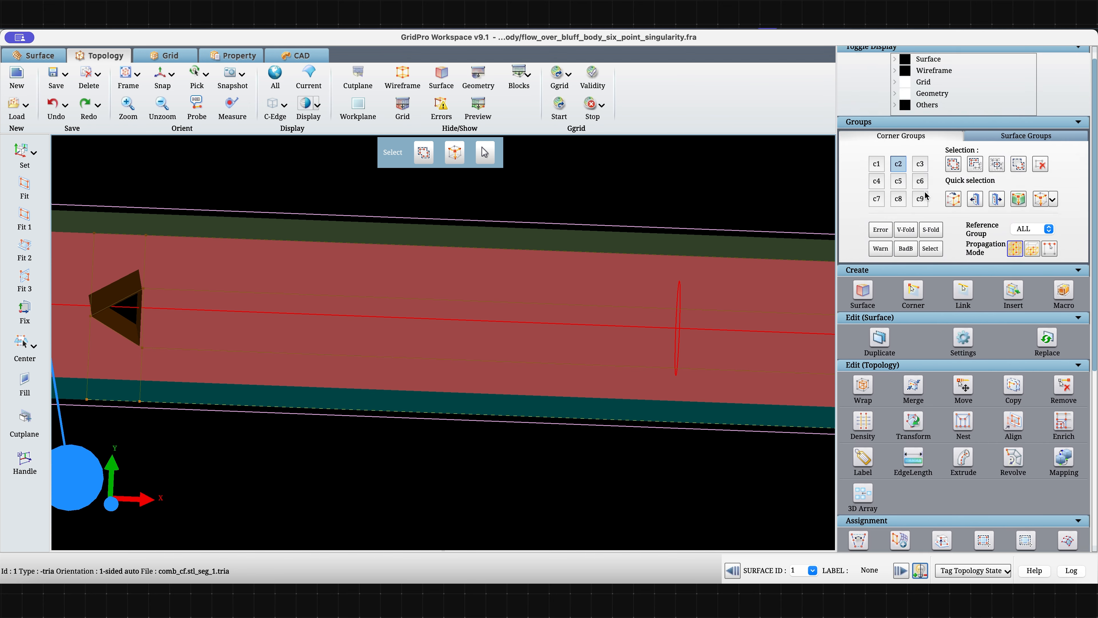
# Group the triangle's apex corner and the corners directly above and below it in C3.
pyautogui.click(920, 164)
pyautogui.click(954, 164)
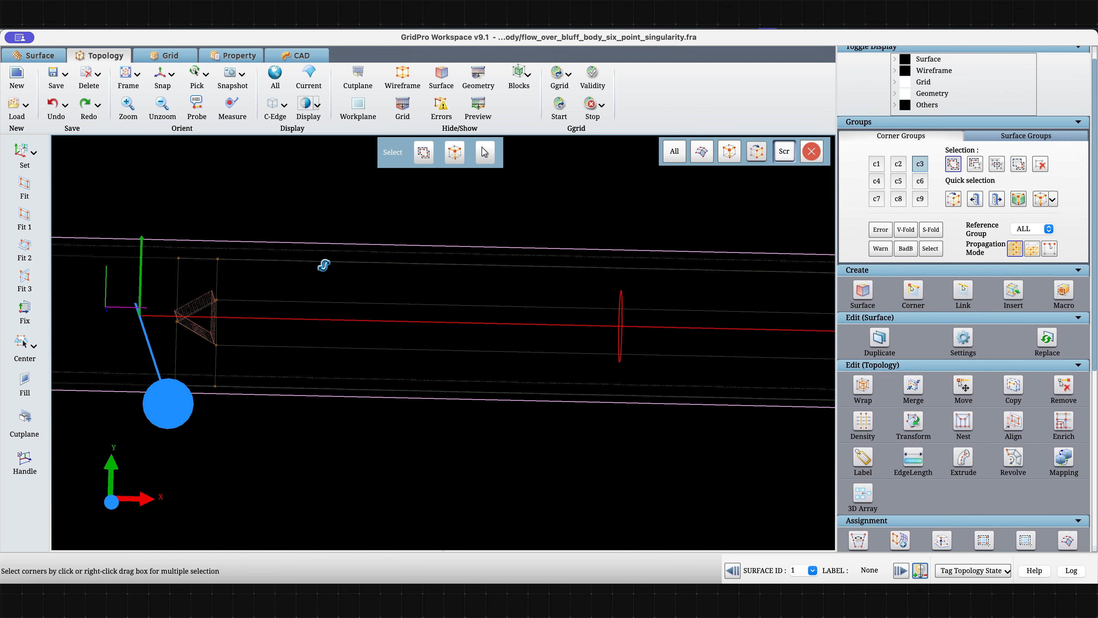
pyautogui.moveTo(324, 265); pyautogui.dragTo(321, 262)
pyautogui.moveTo(105, 229); pyautogui.dragTo(185, 424, button='right')
# Make the channel's -X end surface current and copy the C3 corners onto that surface with links.
pyautogui.scroll(-5, 348, 408)
pyautogui.moveTo(303, 301)
pyautogui.mouseDown()
pyautogui.moveTo(107, 276)
pyautogui.moveTo(291, 290)
pyautogui.moveTo(188, 342)
pyautogui.mouseUp()
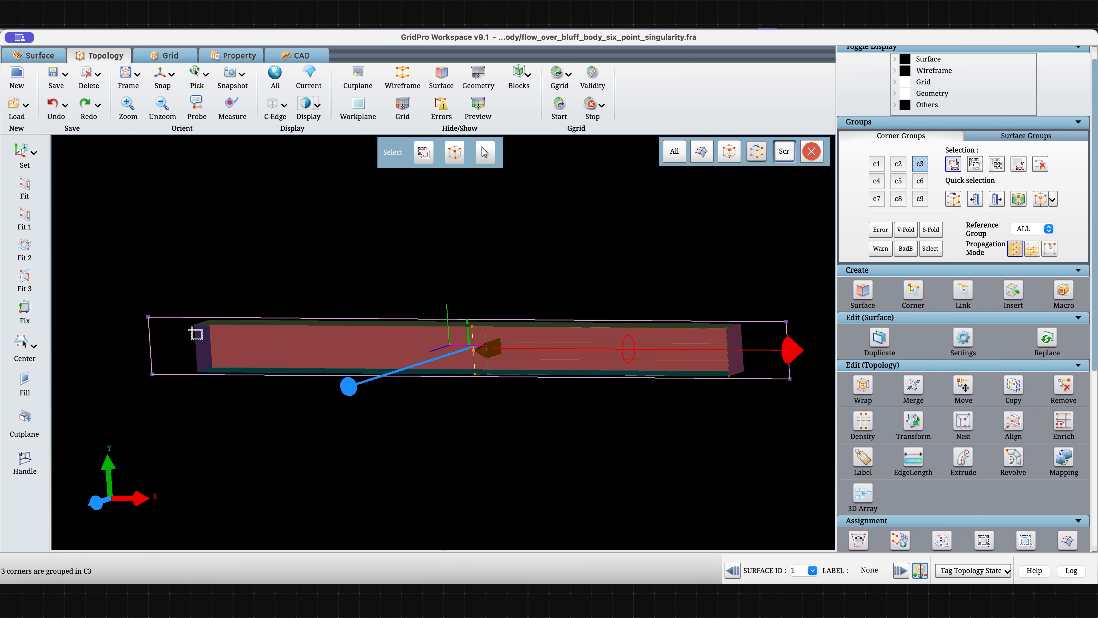
pyautogui.rightClick(196, 333)
pyautogui.click(229, 351)
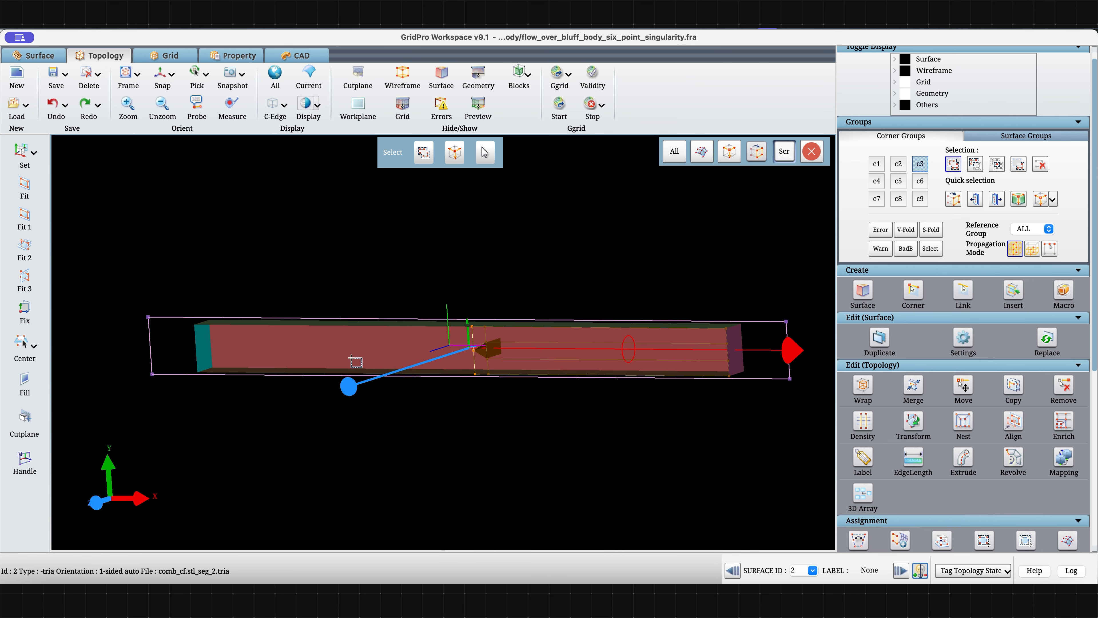
pyautogui.click(1013, 383)
pyautogui.click(987, 335)
pyautogui.click(1007, 534)
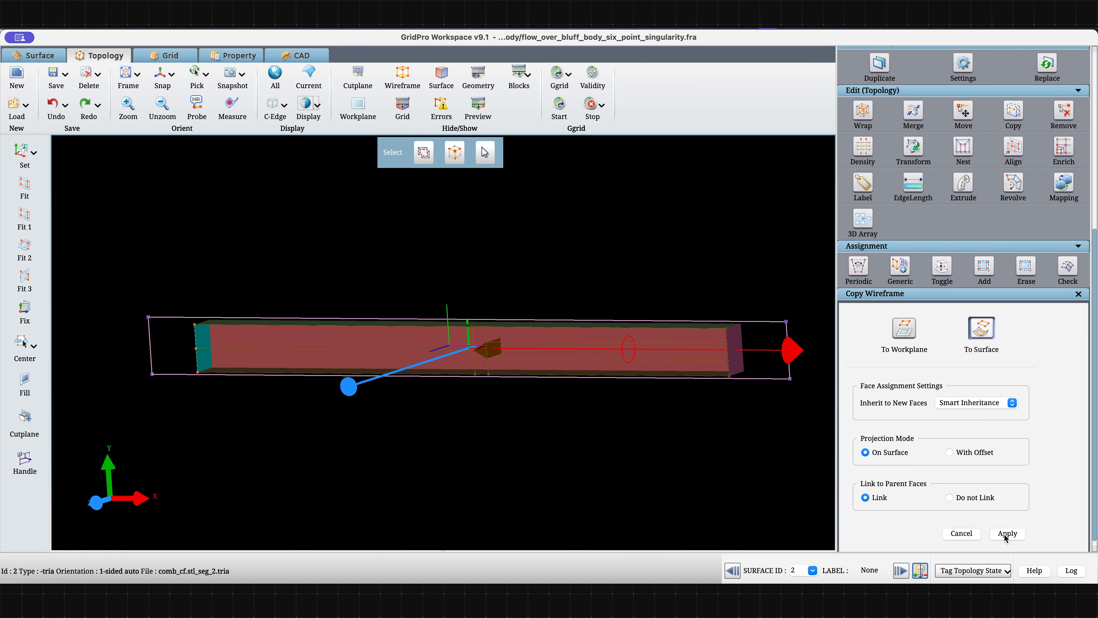
# Hide the workplane, switch to a view along the Z axis, and empty and refill group C1 with all corners.
pyautogui.click(358, 106)
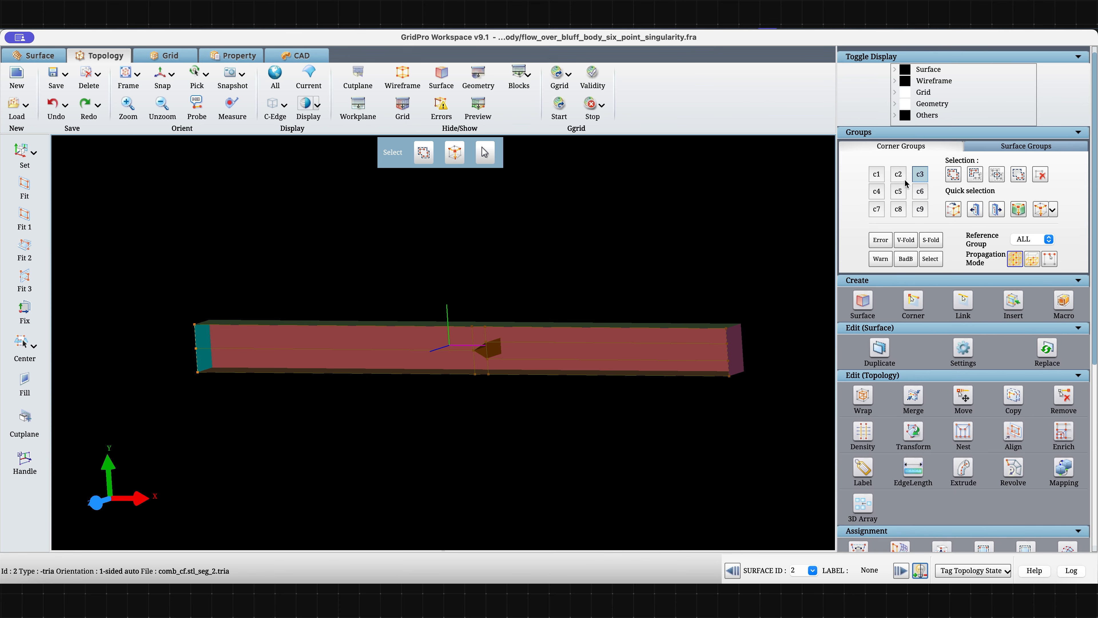
pyautogui.click(160, 72)
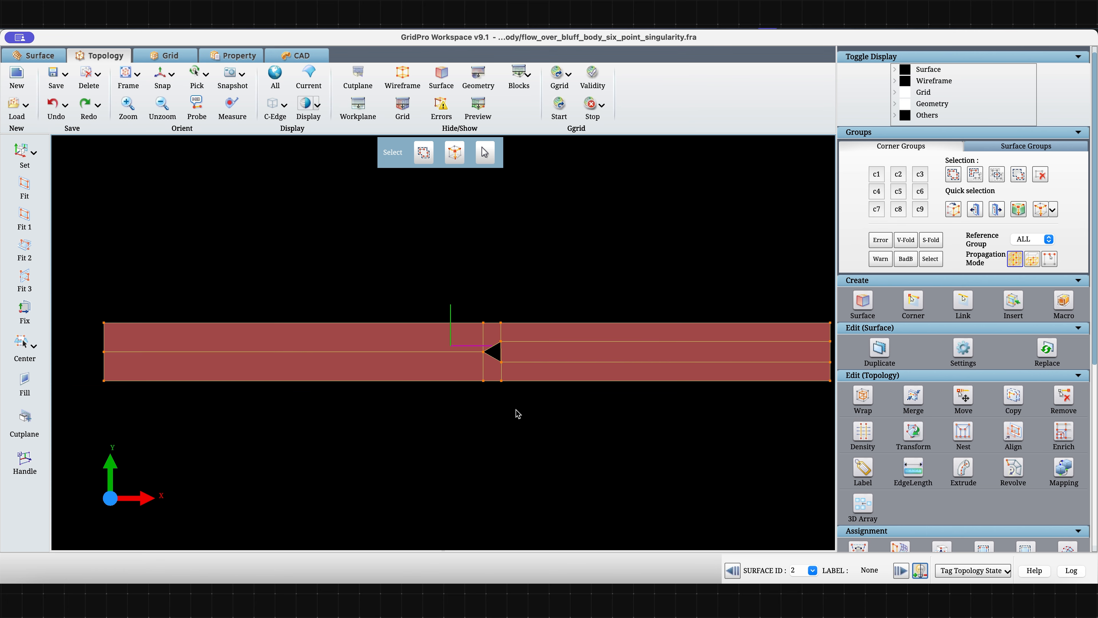
pyautogui.click(877, 174)
pyautogui.click(1045, 173)
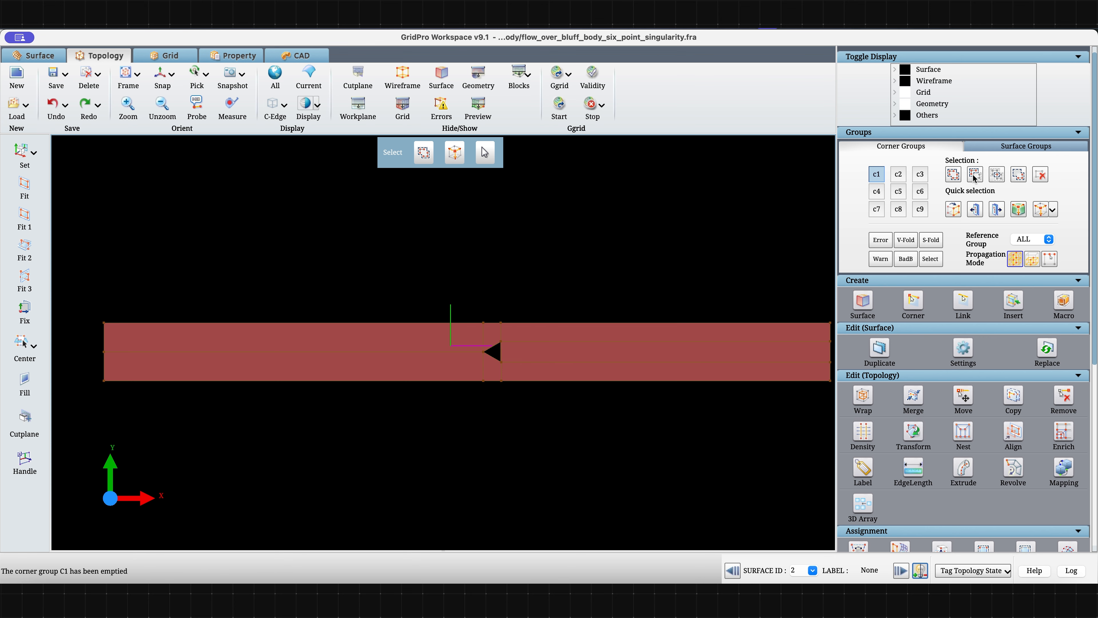
pyautogui.click(959, 173)
pyautogui.click(675, 154)
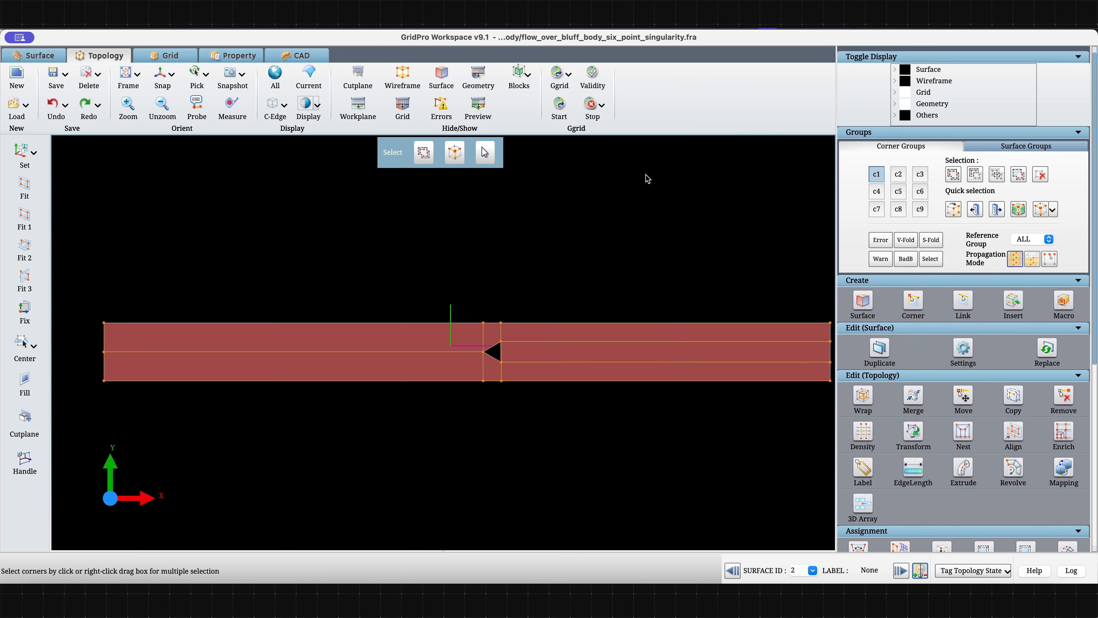
# Make the channel's -Z side wall current, copy all C1 corners onto that surface with links, and hide the workplane.
pyautogui.scroll(-5, 189, 334)
pyautogui.scroll(1, 315, 382)
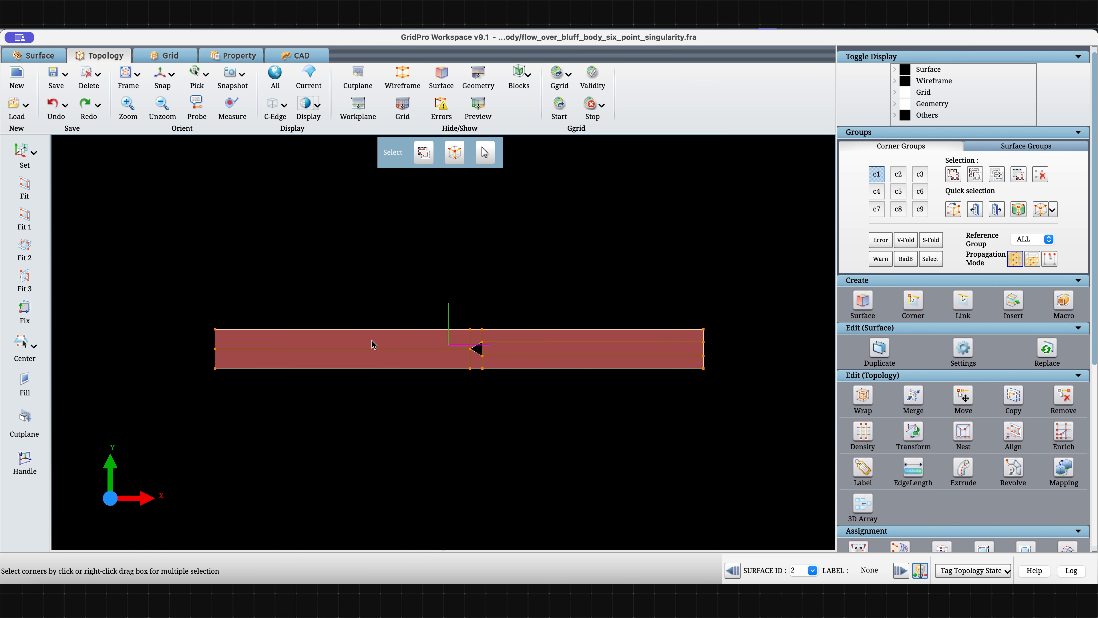
pyautogui.rightClick(372, 341)
pyautogui.click(363, 358)
pyautogui.moveTo(318, 344); pyautogui.dragTo(513, 480)
pyautogui.click(1002, 396)
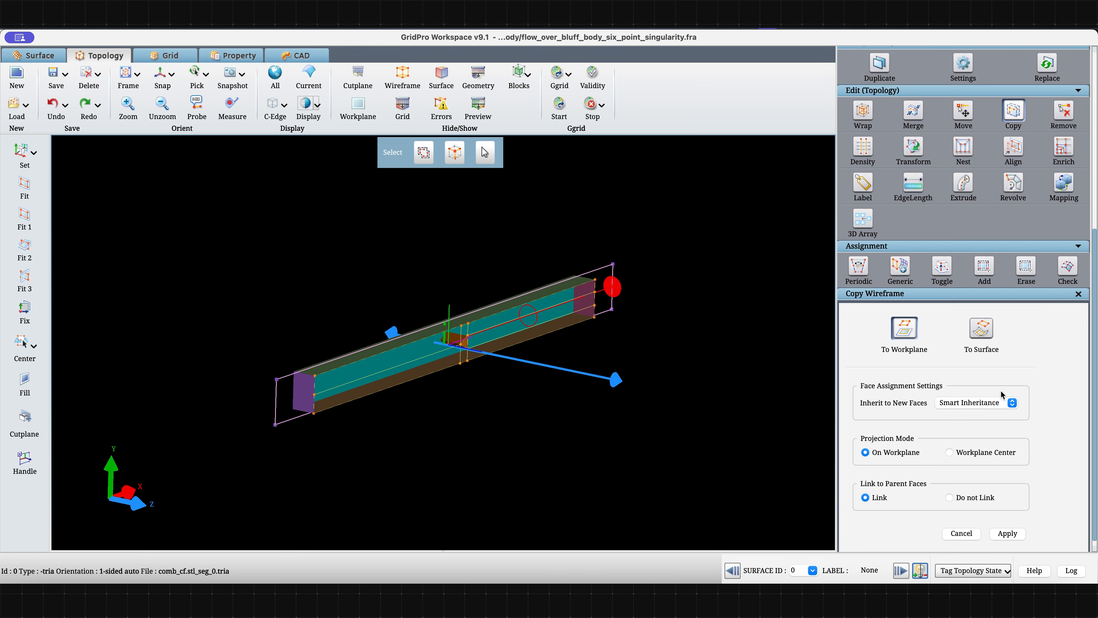
pyautogui.click(973, 354)
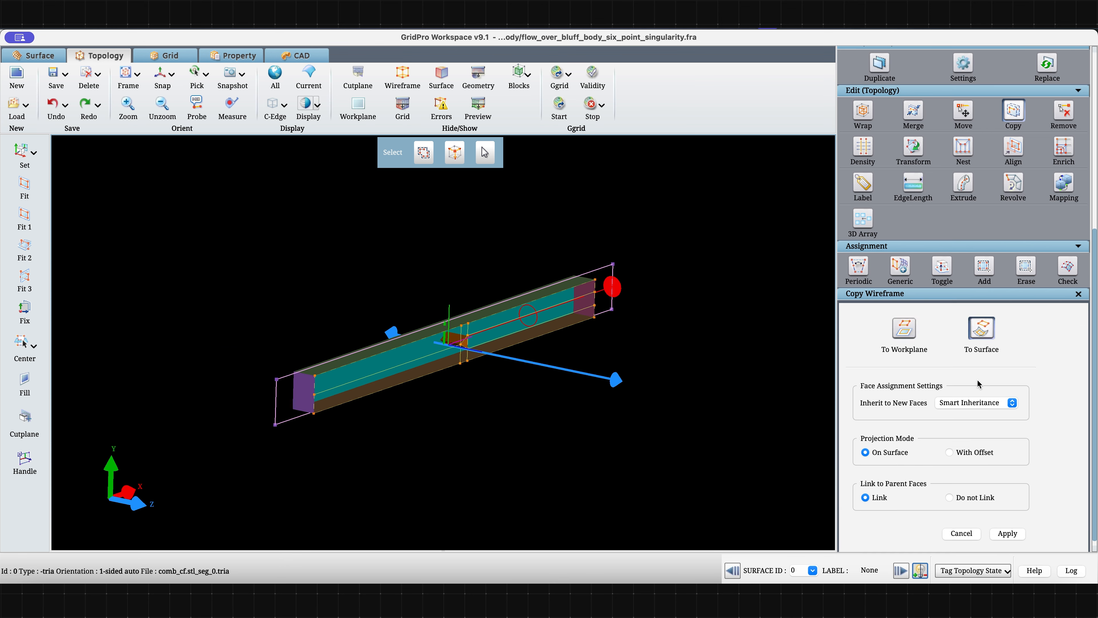
pyautogui.click(1005, 533)
pyautogui.click(371, 124)
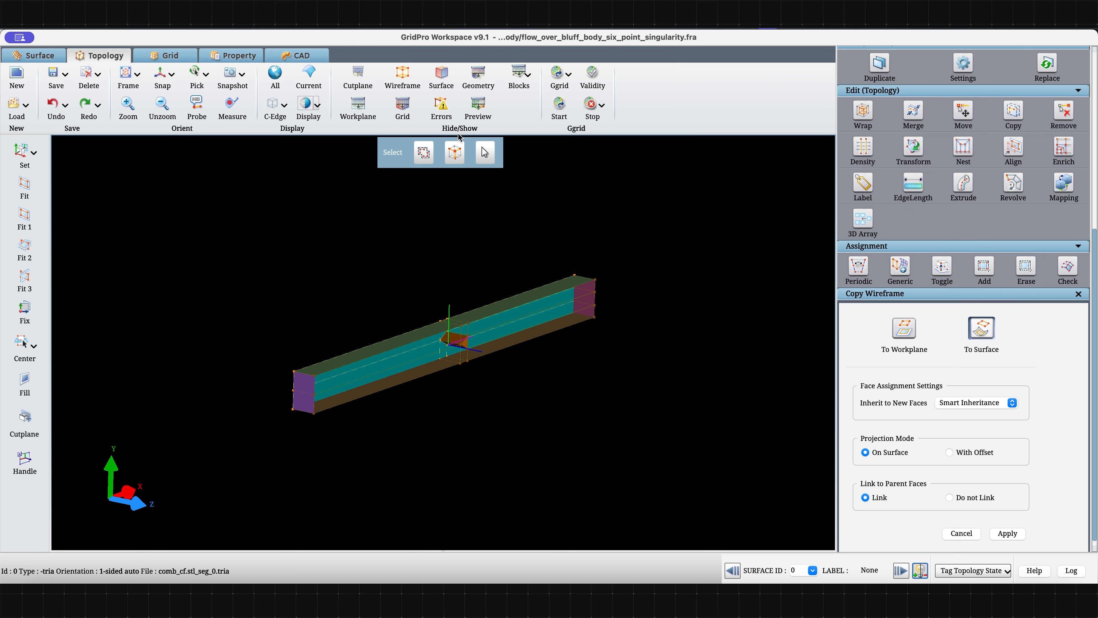
# Preview the block topology as a grid without surfaces, examine it around the channel, and return to the surface display.
pyautogui.scroll(5, 886, 216)
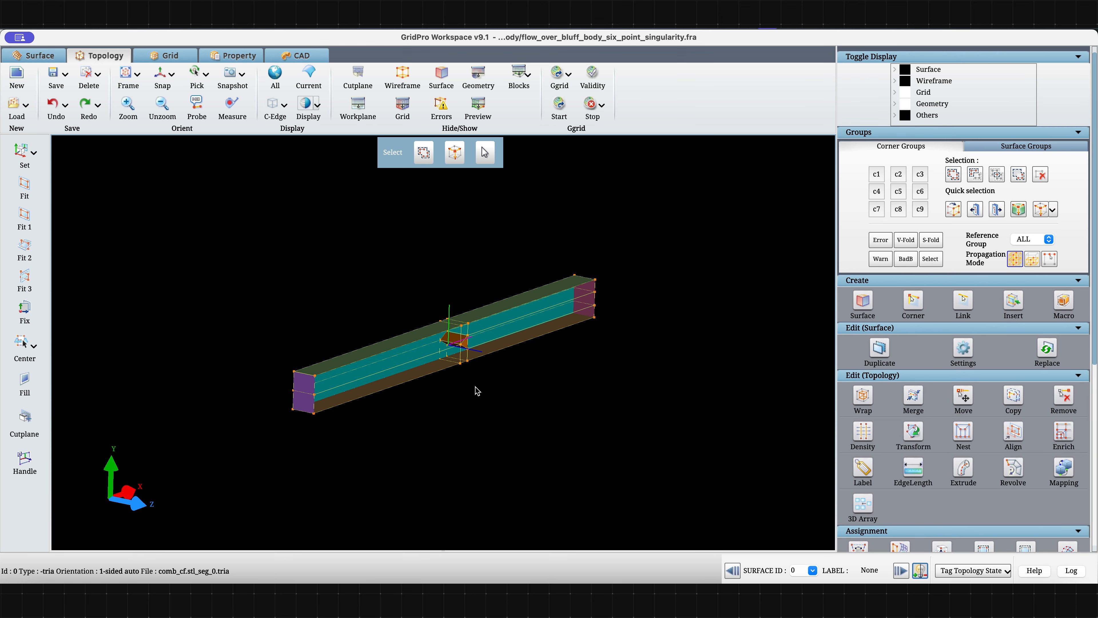
pyautogui.click(476, 113)
pyautogui.click(442, 78)
pyautogui.scroll(5, 468, 436)
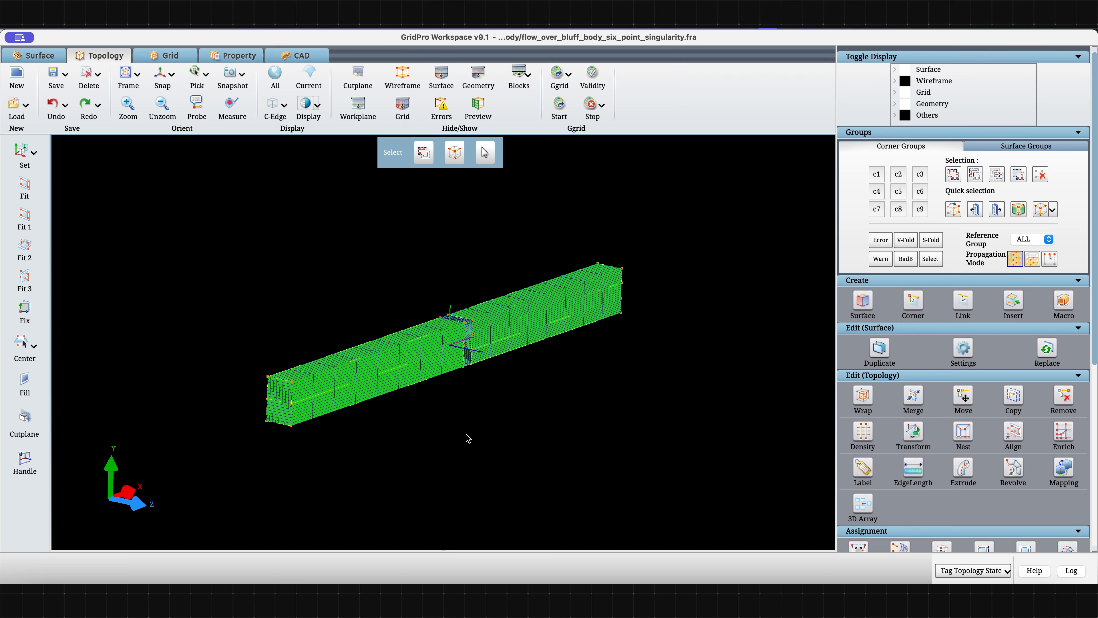
pyautogui.moveTo(430, 397); pyautogui.dragTo(757, 373)
pyautogui.moveTo(624, 428); pyautogui.dragTo(469, 439)
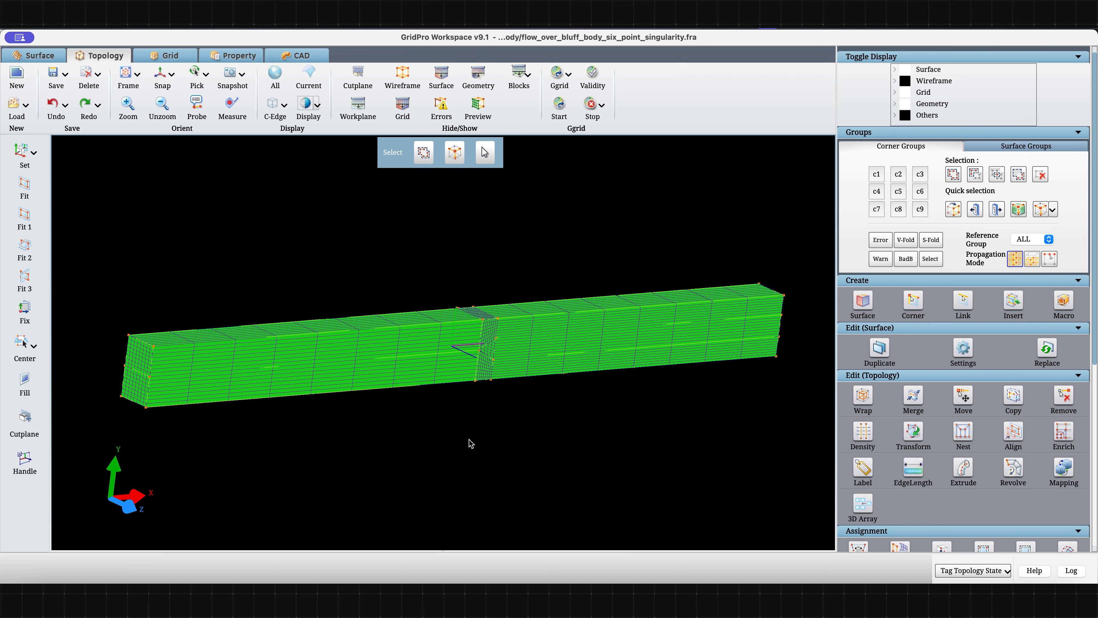
pyautogui.click(478, 113)
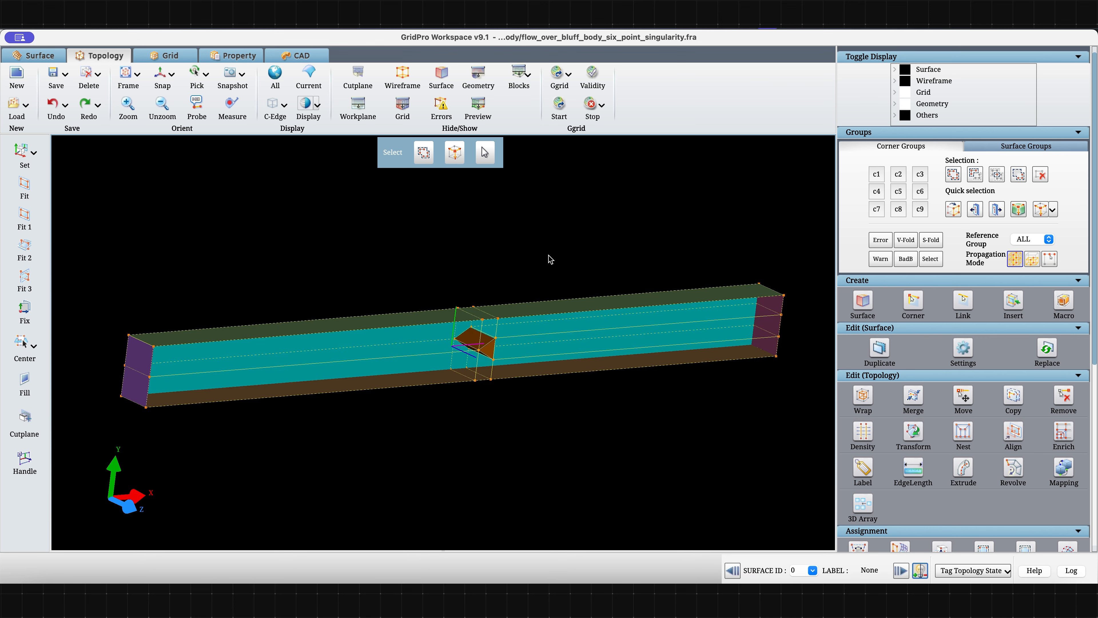
pyautogui.moveTo(754, 453); pyautogui.dragTo(758, 376)
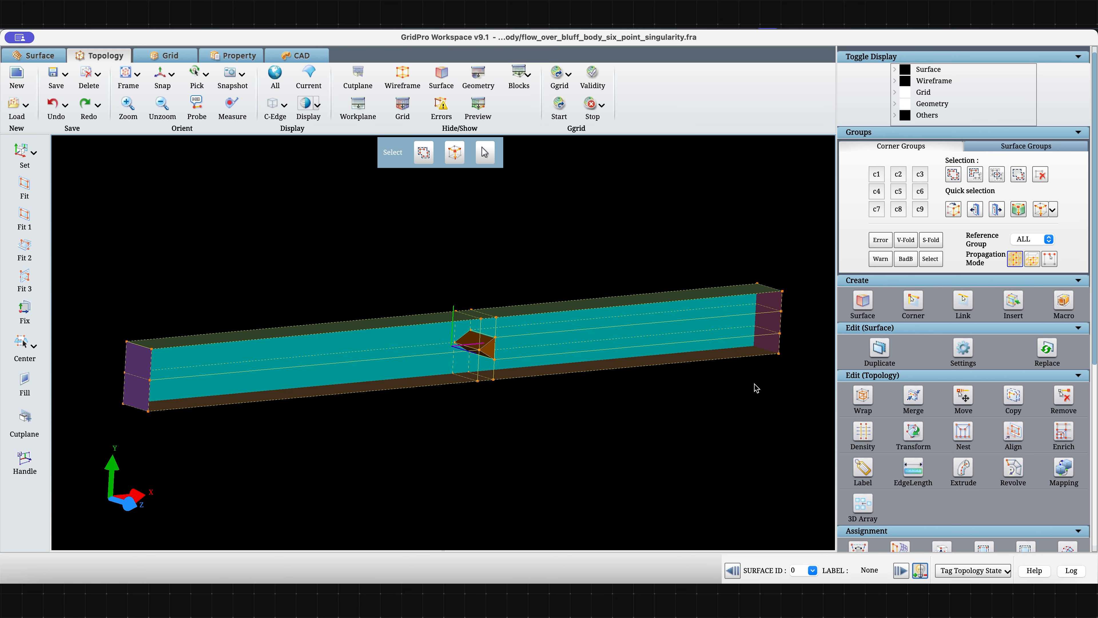
# Open the generic face assignment, show the +Z side wall, and assign face group Unassigned-O-1 to it as surface 4.
pyautogui.click(1013, 395)
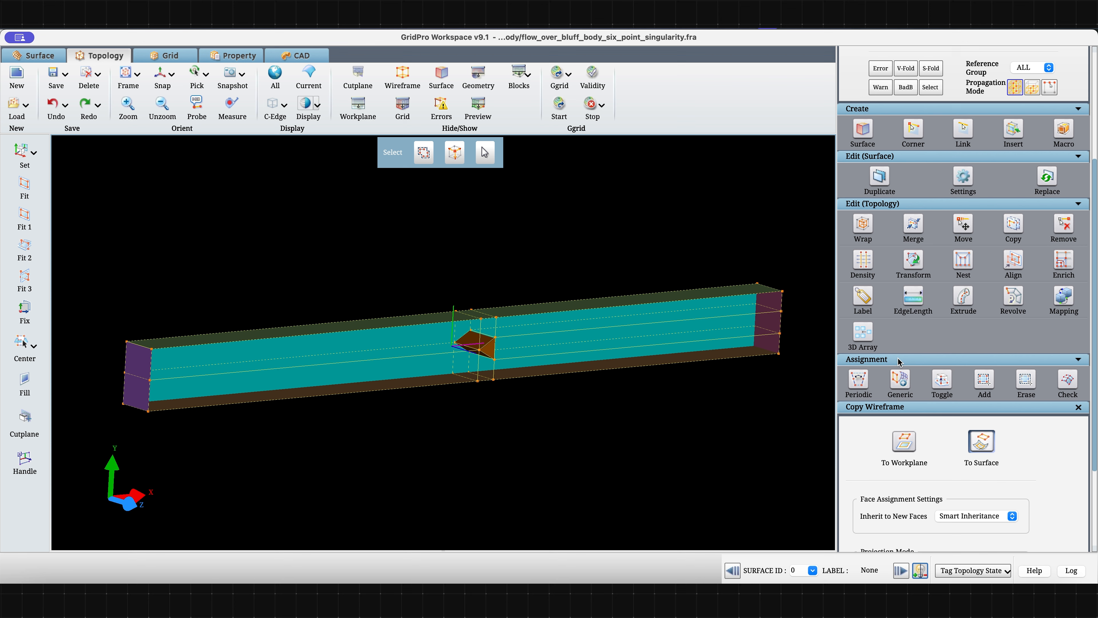
pyautogui.click(892, 375)
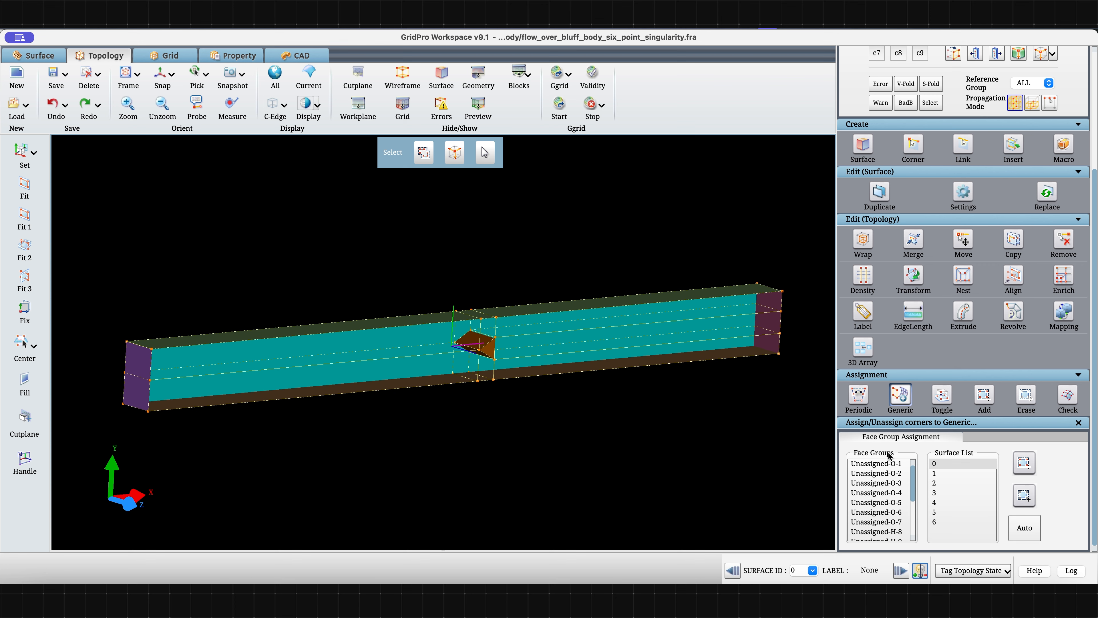
pyautogui.click(881, 467)
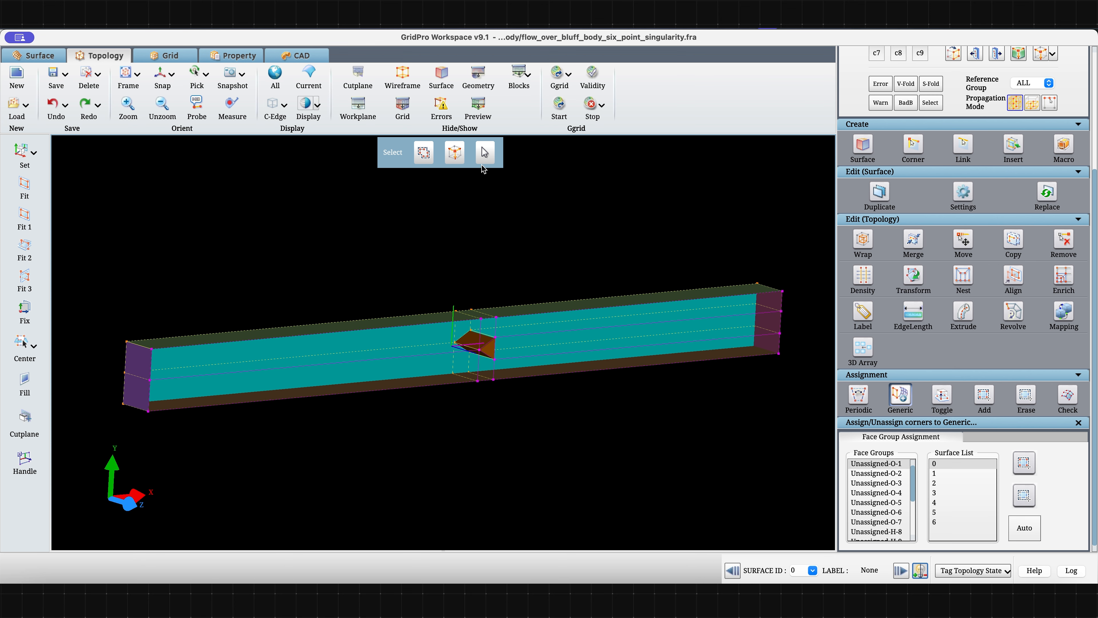
pyautogui.click(539, 337)
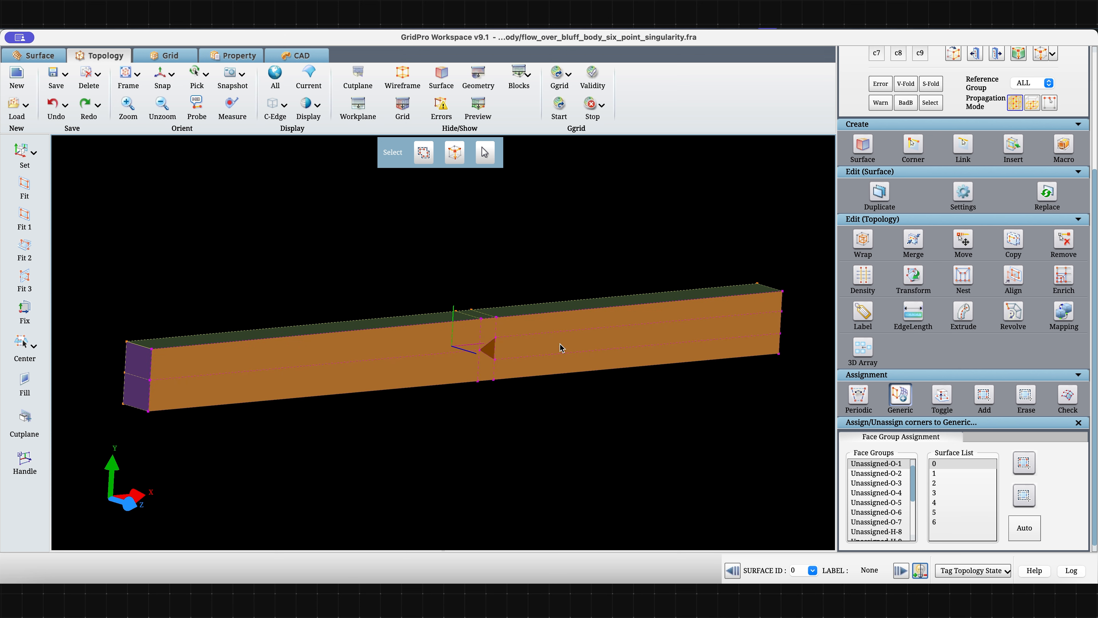
pyautogui.rightClick(560, 348)
pyautogui.click(623, 382)
pyautogui.click(1024, 462)
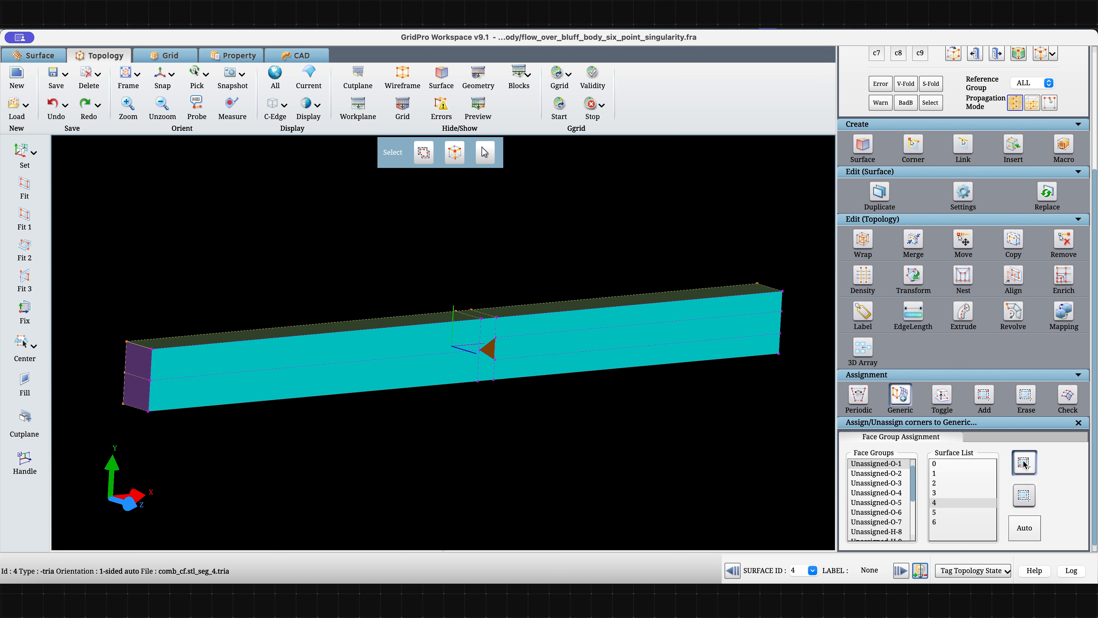
# Make the triangular bluff body current and assign face group Unassigned-O-1 to it as surface 6.
pyautogui.click(882, 475)
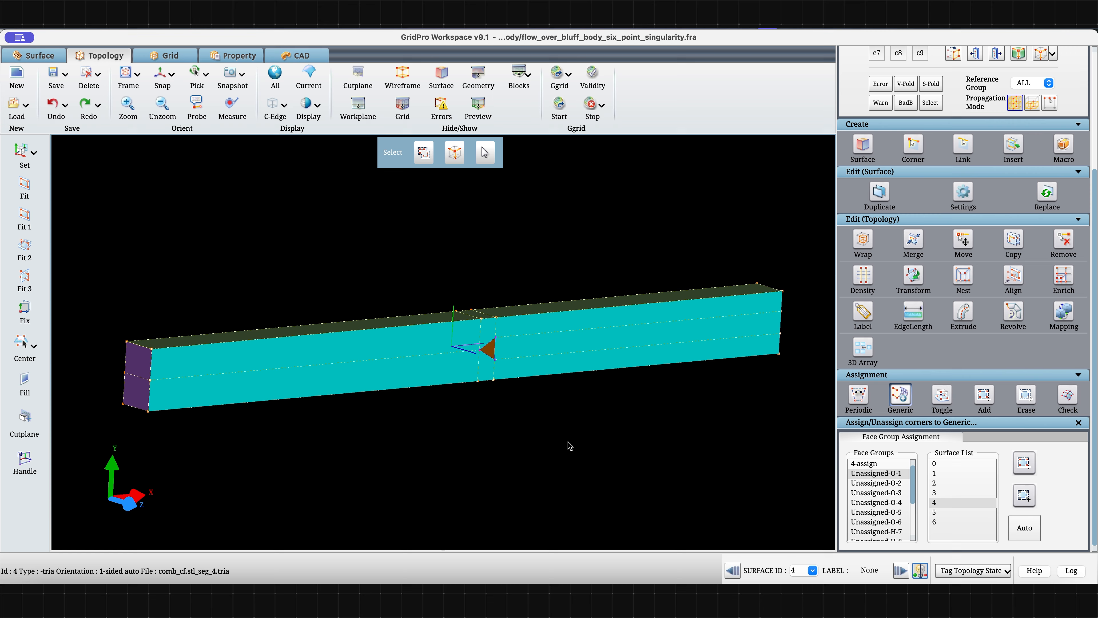
pyautogui.moveTo(423, 424)
pyautogui.mouseDown()
pyautogui.moveTo(382, 432)
pyautogui.moveTo(436, 452)
pyautogui.moveTo(432, 434)
pyautogui.mouseUp()
pyautogui.scroll(5, 596, 459)
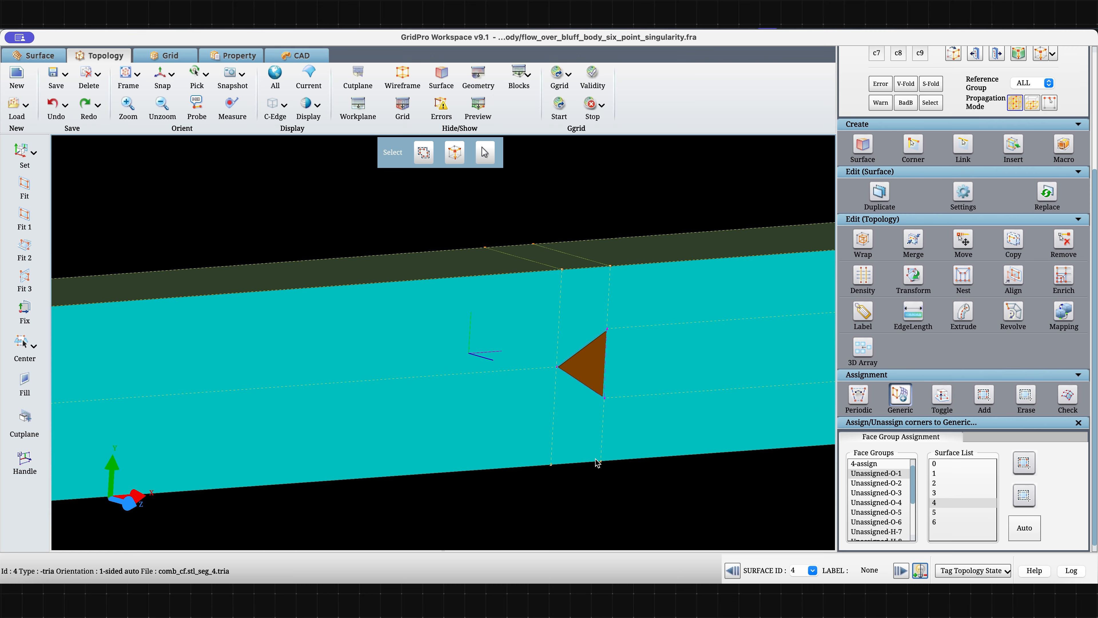
pyautogui.rightClick(599, 363)
pyautogui.click(627, 396)
pyautogui.click(1024, 462)
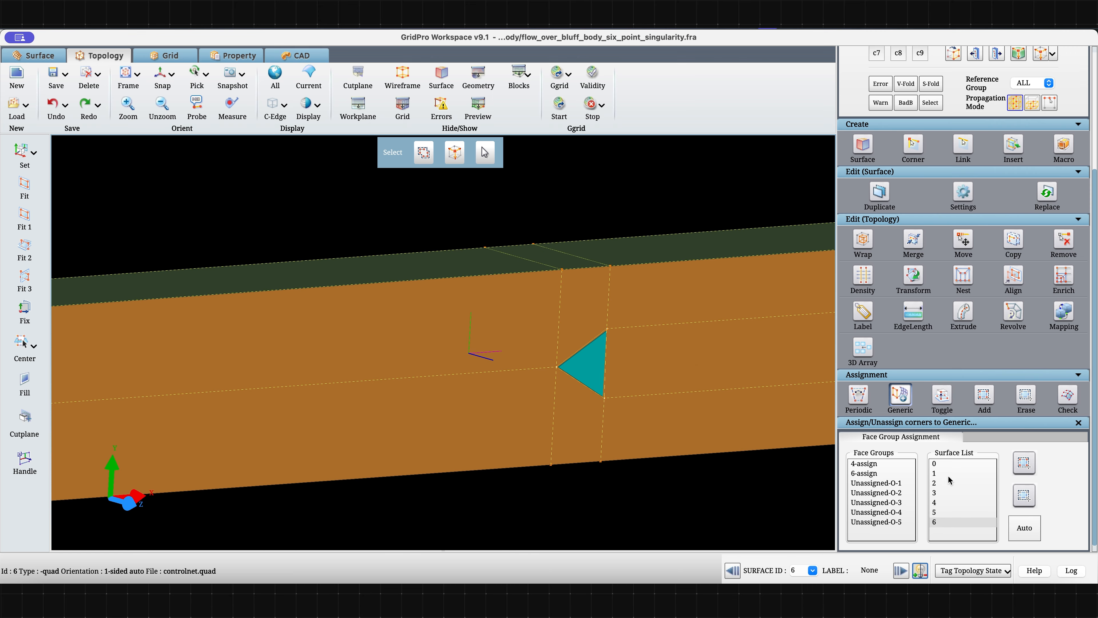
# Make the -Z side wall current and assign face group Unassigned-O-1 to it as surface 0.
pyautogui.click(894, 485)
pyautogui.scroll(-5, 487, 442)
pyautogui.moveTo(459, 433)
pyautogui.mouseDown()
pyautogui.moveTo(424, 417)
pyautogui.moveTo(433, 433)
pyautogui.moveTo(575, 426)
pyautogui.mouseUp()
pyautogui.rightClick(484, 374)
pyautogui.click(502, 385)
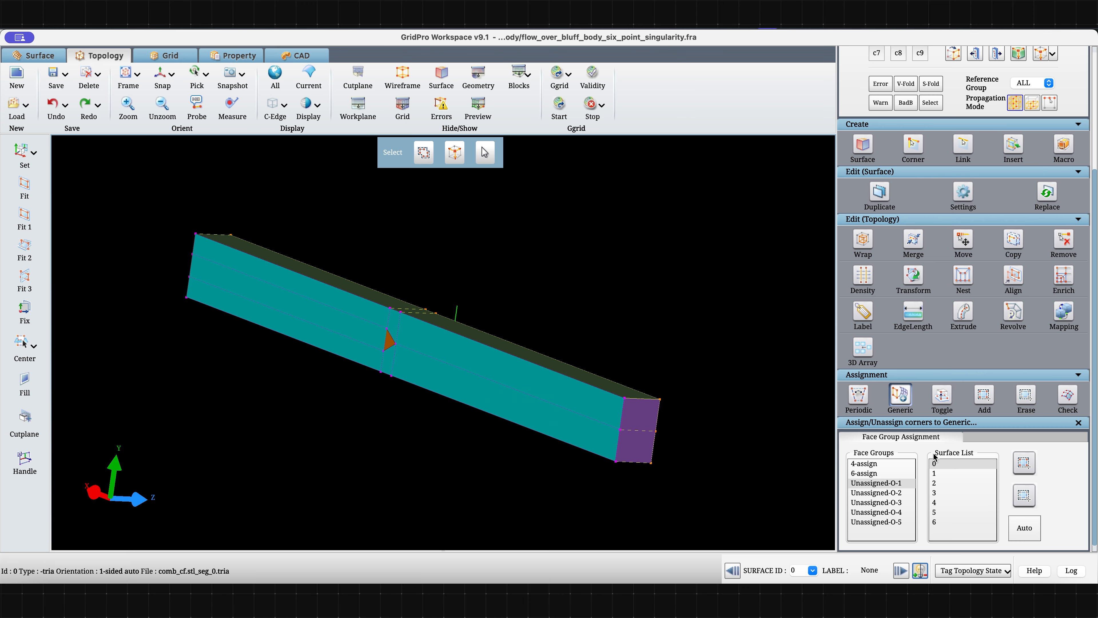
pyautogui.click(1024, 462)
# Make the channel's +X end current and assign face group Unassigned-O-1 to it as surface 5.
pyautogui.moveTo(681, 436)
pyautogui.mouseDown()
pyautogui.moveTo(659, 433)
pyautogui.moveTo(821, 433)
pyautogui.mouseUp()
pyautogui.scroll(-4, 406, 348)
pyautogui.moveTo(562, 390); pyautogui.dragTo(821, 403)
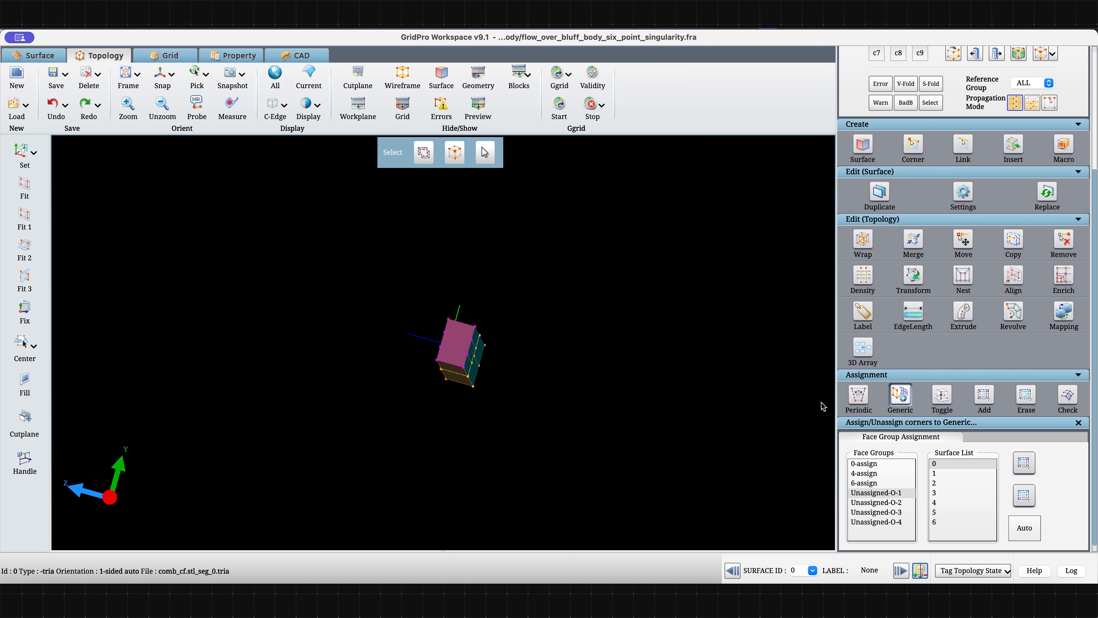
pyautogui.scroll(9, 477, 358)
pyautogui.rightClick(471, 329)
pyautogui.click(489, 333)
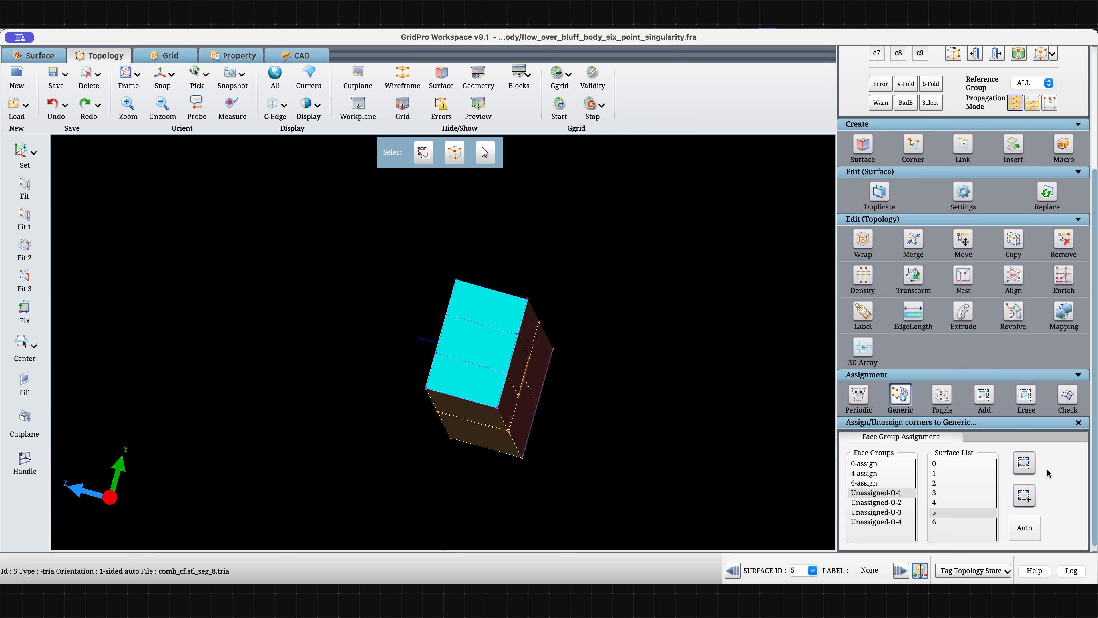
pyautogui.click(1024, 462)
# Make the channel's top wall current and assign face group Unassigned-O-1 to it as surface 3.
pyautogui.moveTo(587, 363)
pyautogui.mouseDown()
pyautogui.moveTo(539, 375)
pyautogui.moveTo(514, 413)
pyautogui.mouseUp()
pyautogui.rightClick(532, 283)
pyautogui.click(548, 300)
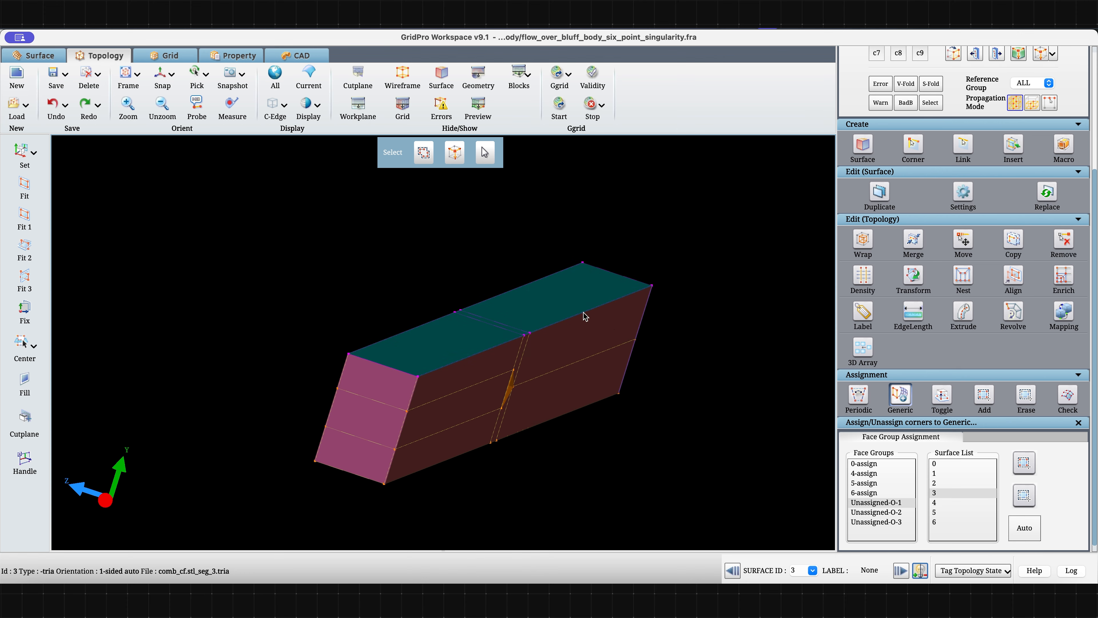
pyautogui.click(1031, 469)
# Make the channel's bottom wall current and assign face group Unassigned-O-1 to it as surface 1.
pyautogui.click(913, 513)
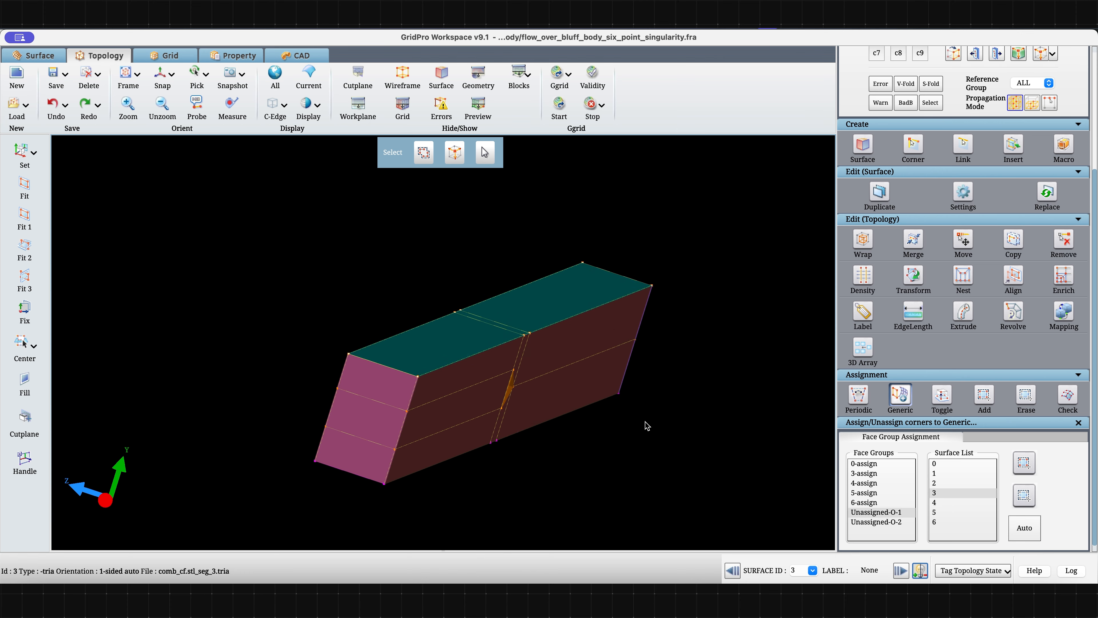
pyautogui.moveTo(644, 427)
pyautogui.mouseDown()
pyautogui.moveTo(628, 416)
pyautogui.moveTo(576, 311)
pyautogui.mouseUp()
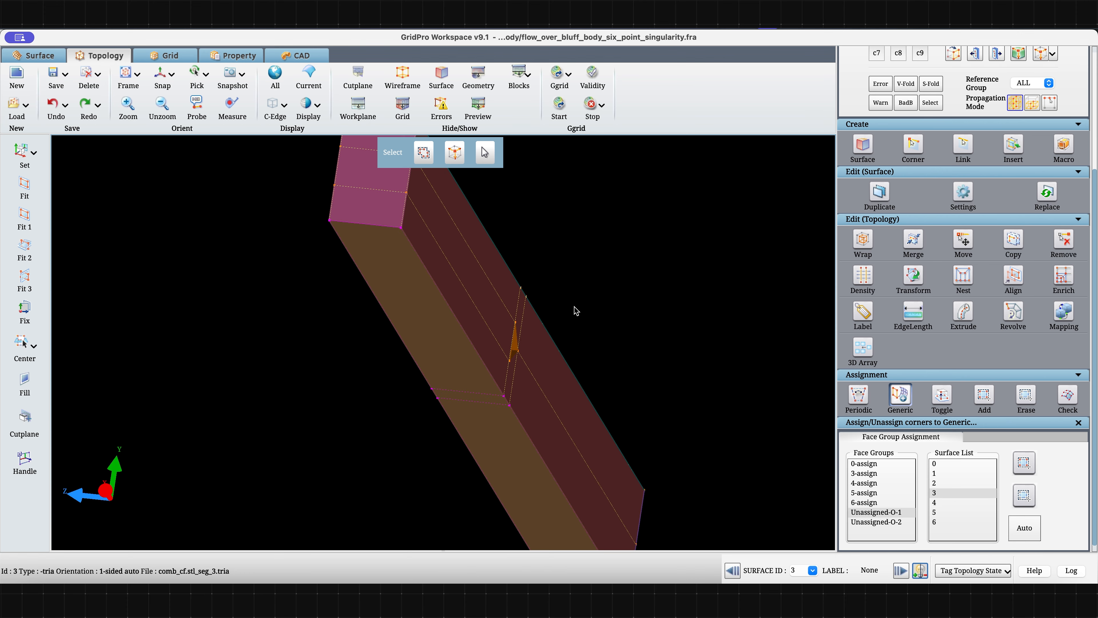
pyautogui.rightClick(467, 365)
pyautogui.click(483, 382)
pyautogui.click(1024, 462)
# Make the channel's -X end current and assign the remaining face group Unassigned-O-1 to it as surface 2.
pyautogui.click(901, 522)
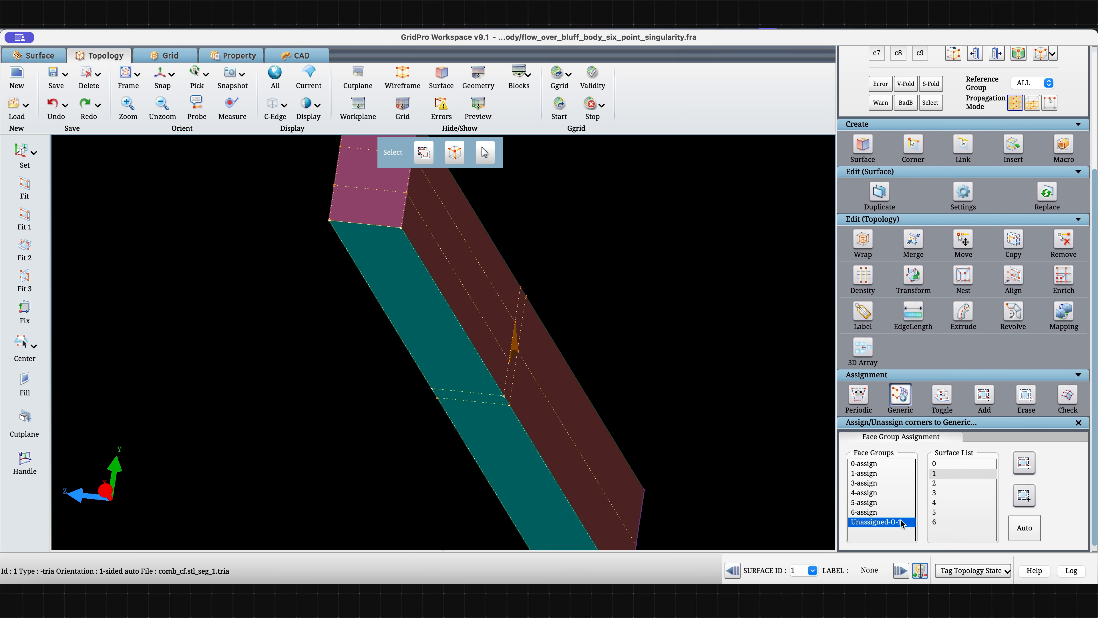
pyautogui.scroll(2, 661, 365)
pyautogui.scroll(-5, 661, 365)
pyautogui.moveTo(721, 394)
pyautogui.mouseDown()
pyautogui.moveTo(52, 232)
pyautogui.moveTo(564, 391)
pyautogui.mouseUp()
pyautogui.rightClick(743, 459)
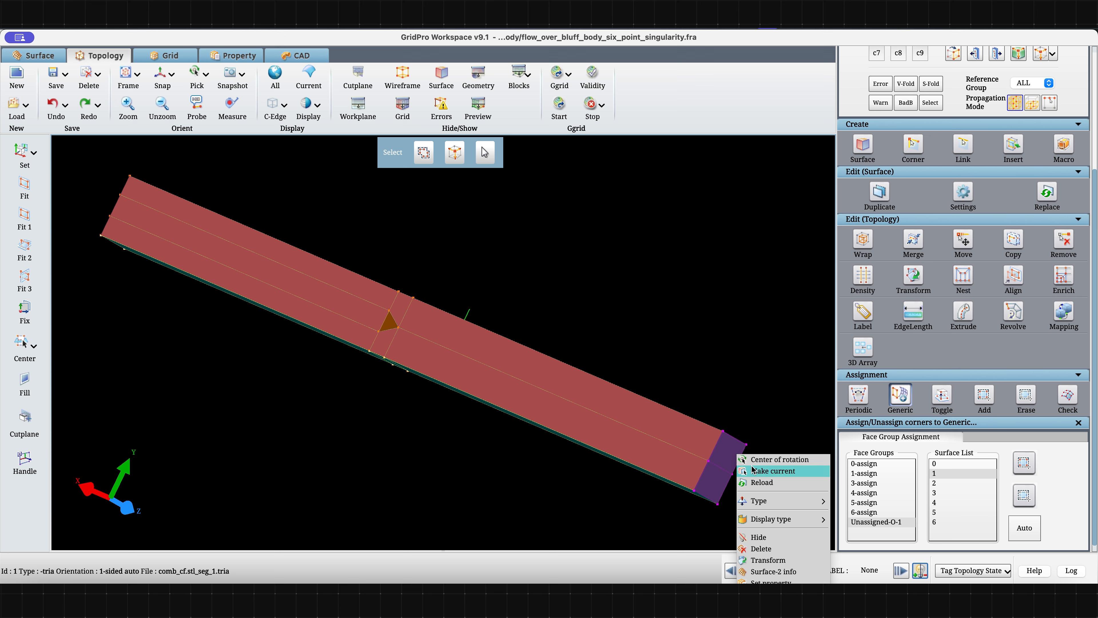
pyautogui.click(763, 474)
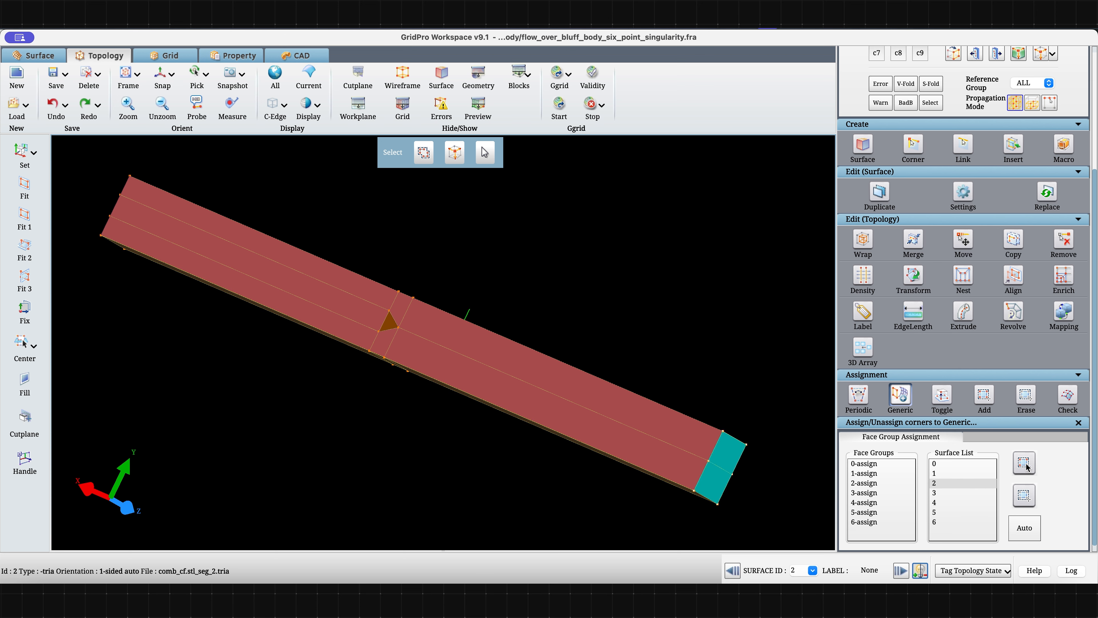
pyautogui.scroll(-5, 785, 464)
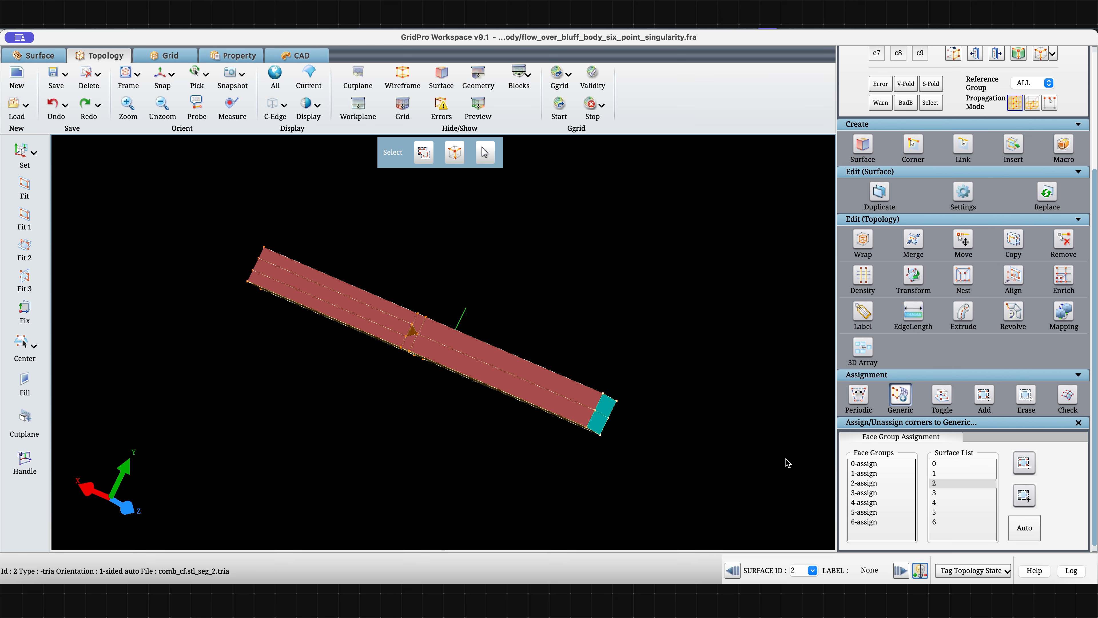
# Run a validity check on the assigned topology with the view aligned to the XY plane, and dismiss the report.
pyautogui.moveTo(787, 462); pyautogui.dragTo(157, 247)
pyautogui.click(154, 83)
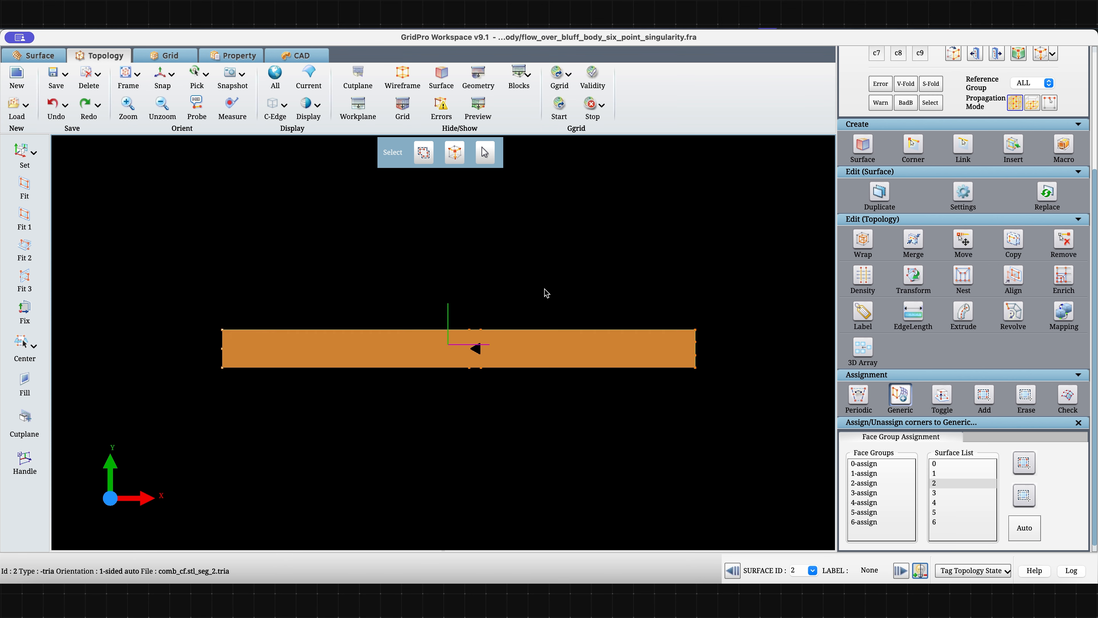
pyautogui.click(588, 81)
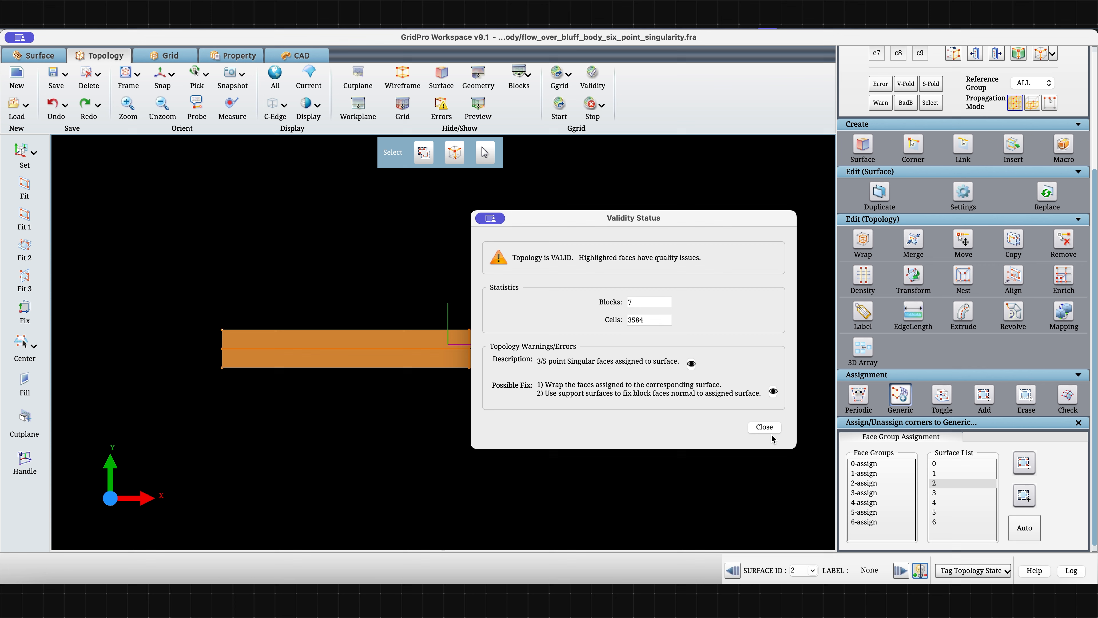
pyautogui.click(763, 427)
# Hide the channel's near side surface (surface 4) and make the triangular body's surface 6 current.
pyautogui.scroll(5, 532, 429)
pyautogui.scroll(6, 451, 410)
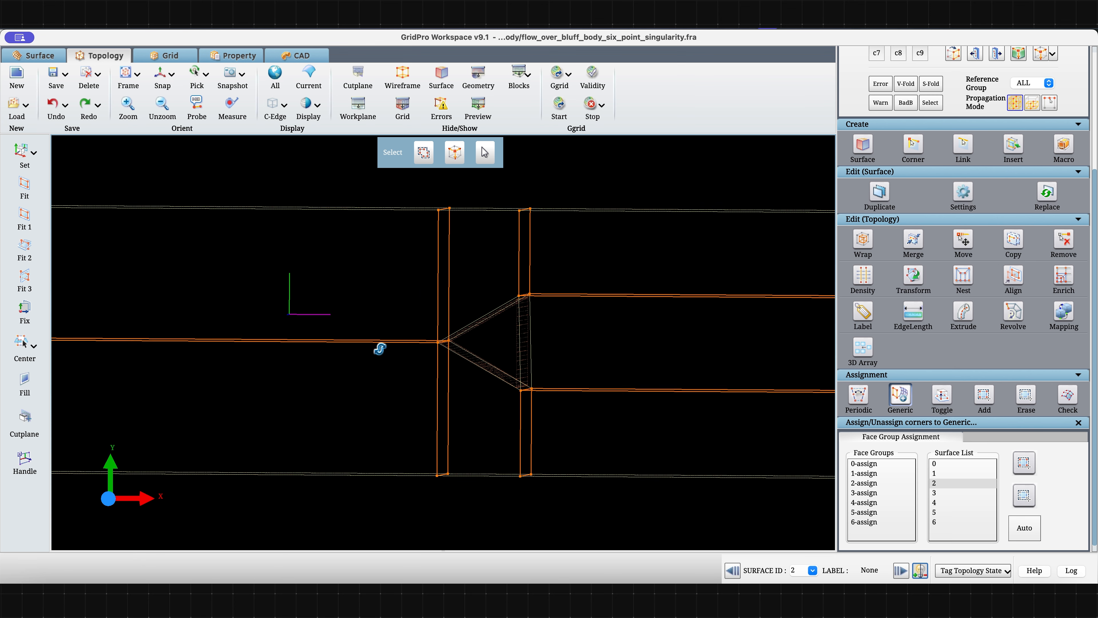
pyautogui.rightClick(425, 290)
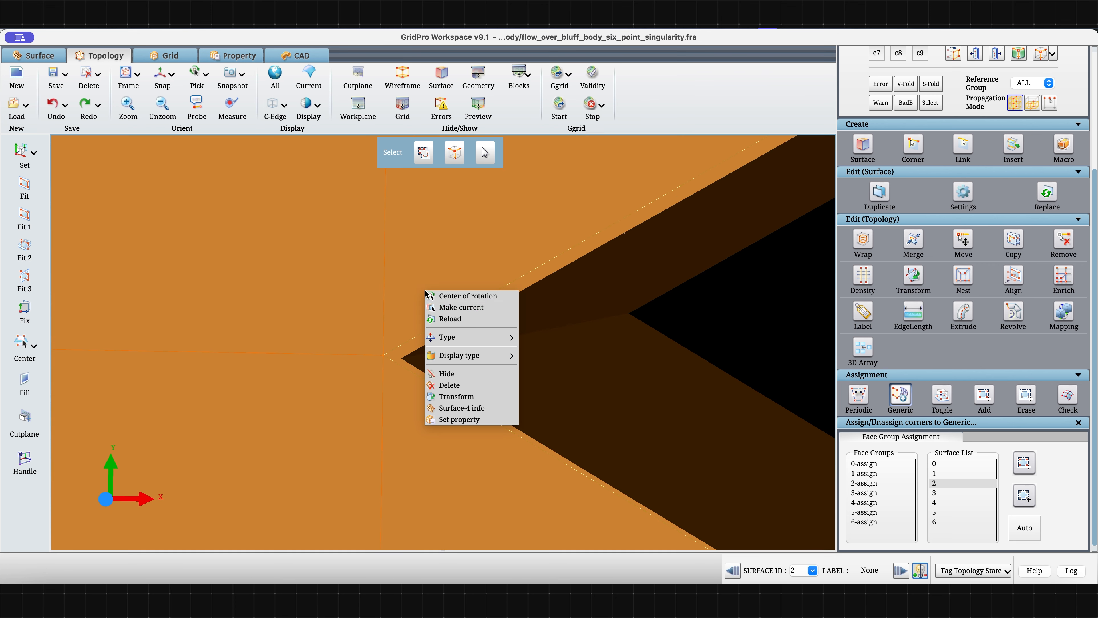
pyautogui.click(451, 373)
pyautogui.rightClick(510, 342)
pyautogui.click(528, 359)
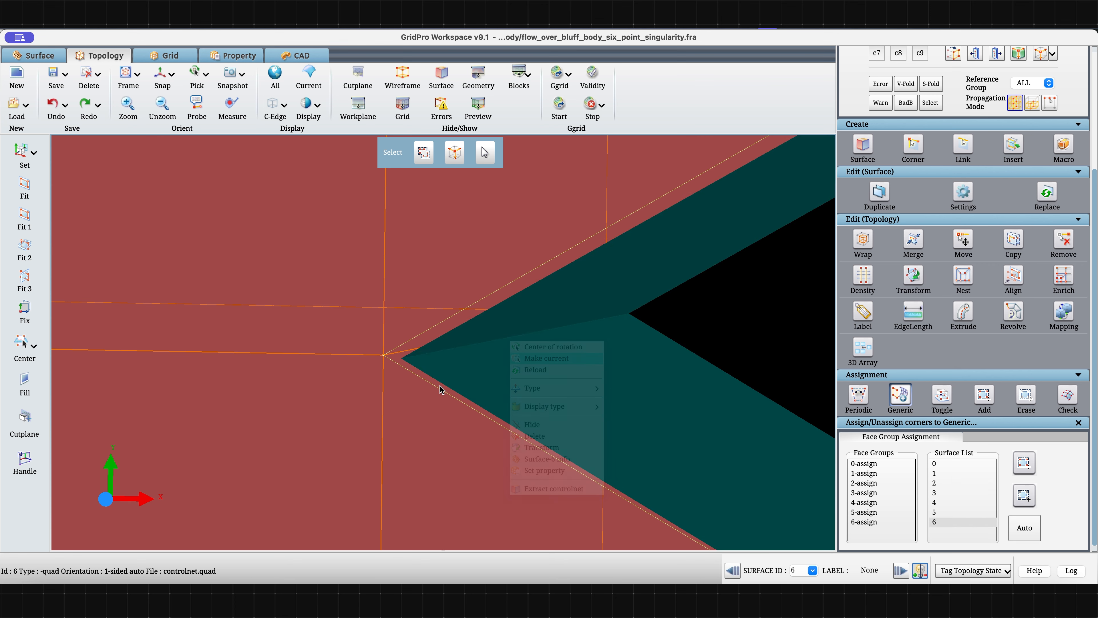
# Collect the corners assigned to the triangular body's surface into corner group c4.
pyautogui.scroll(-2, 437, 383)
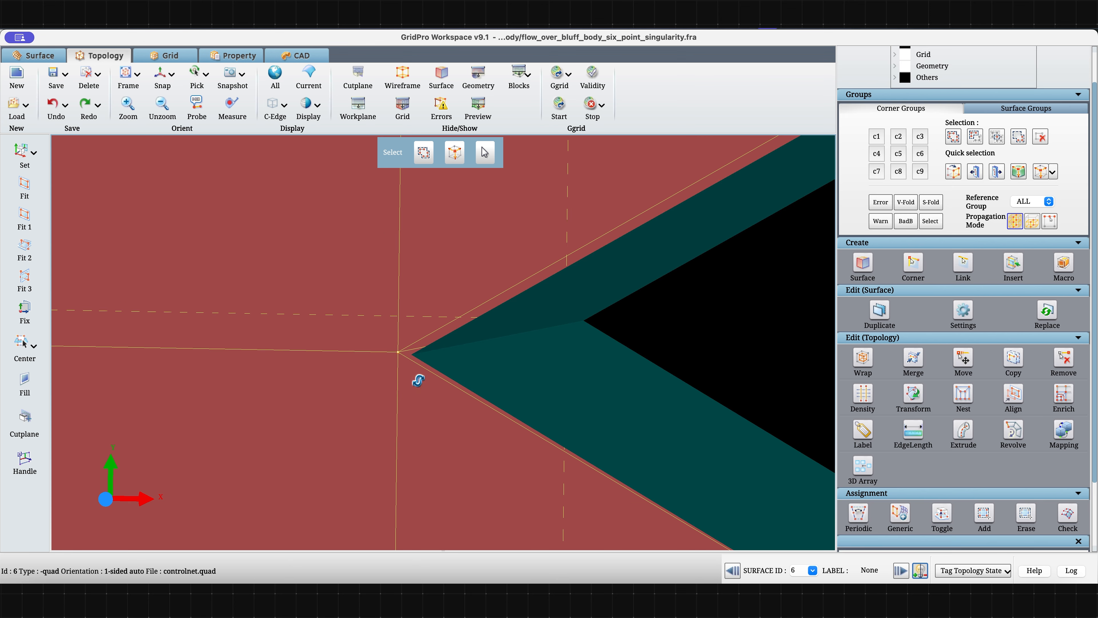
pyautogui.moveTo(414, 374); pyautogui.dragTo(496, 360)
pyautogui.click(161, 84)
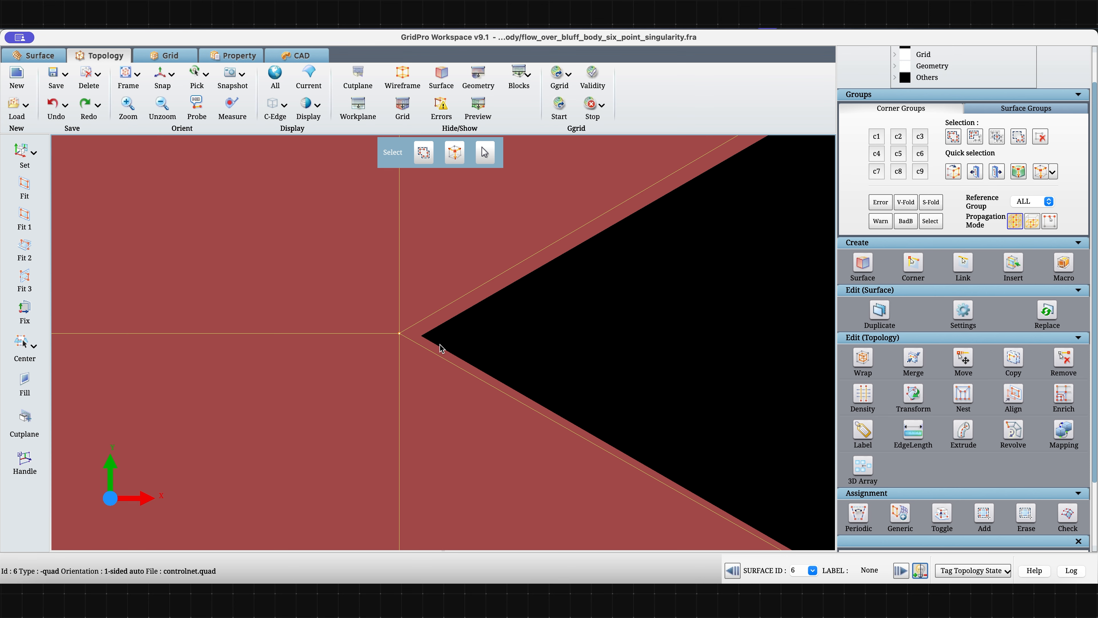
pyautogui.scroll(-3, 471, 433)
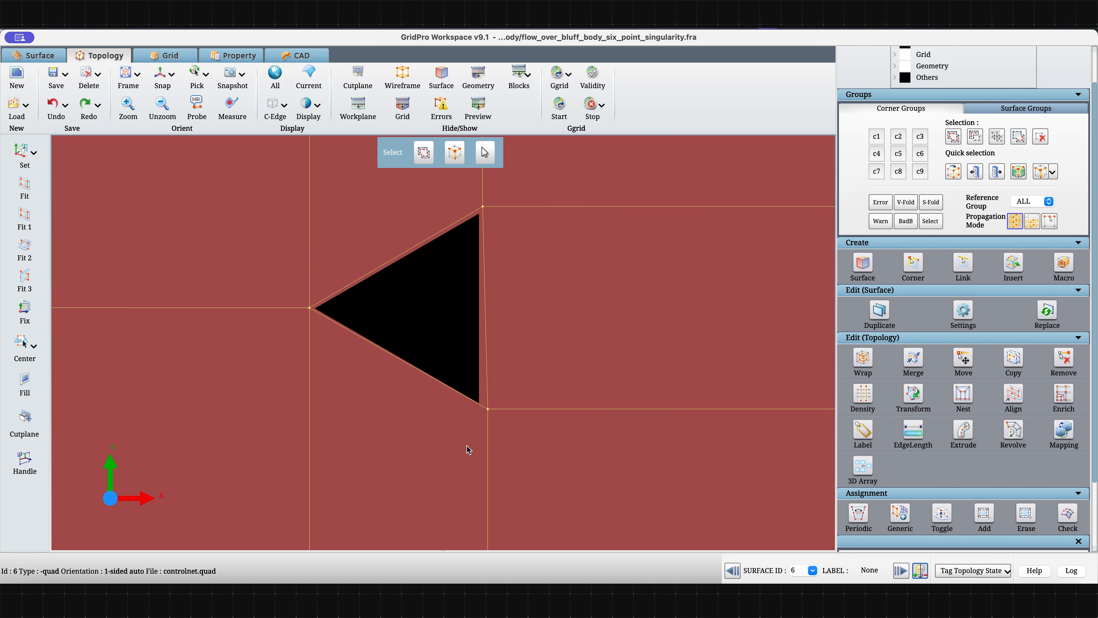
pyautogui.moveTo(508, 243); pyautogui.dragTo(501, 262, button='middle')
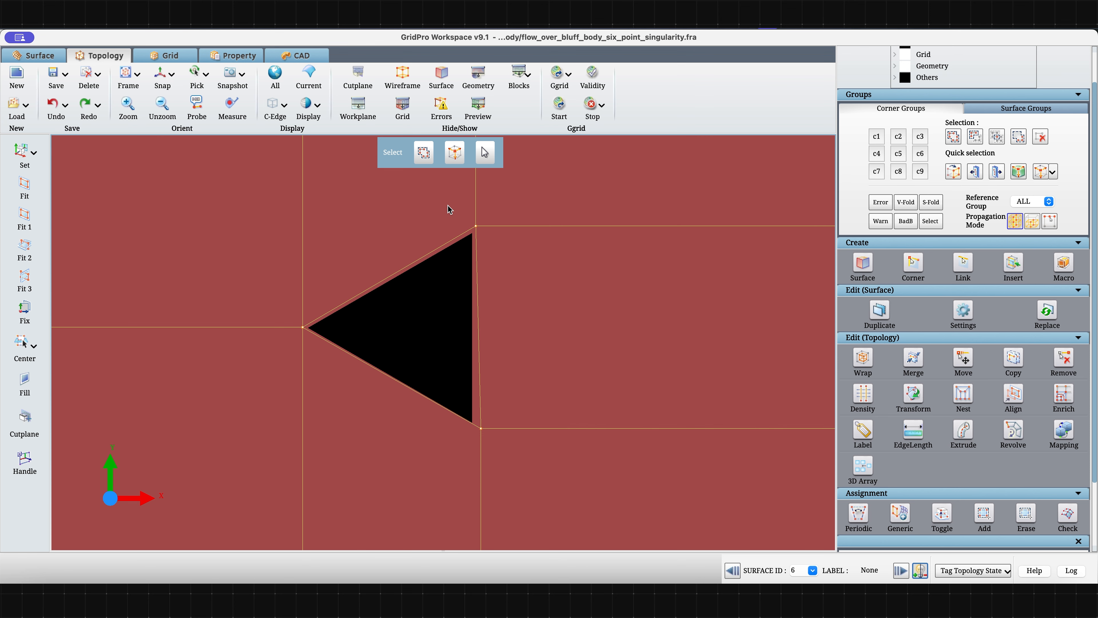
pyautogui.moveTo(503, 373)
pyautogui.mouseDown()
pyautogui.moveTo(461, 319)
pyautogui.moveTo(504, 343)
pyautogui.mouseUp()
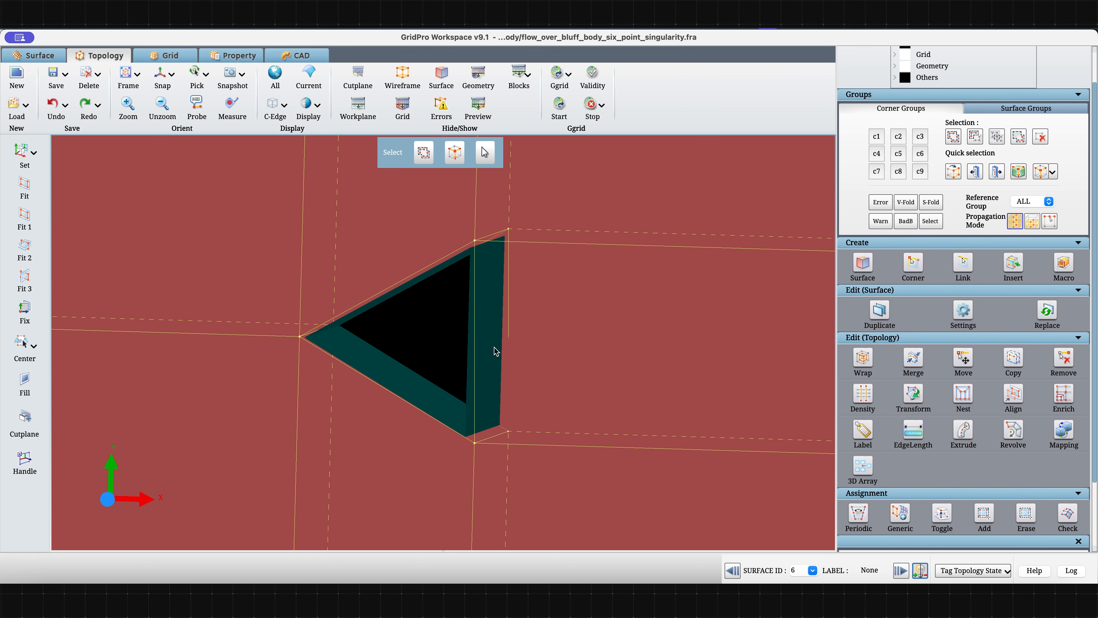
pyautogui.scroll(2, 886, 217)
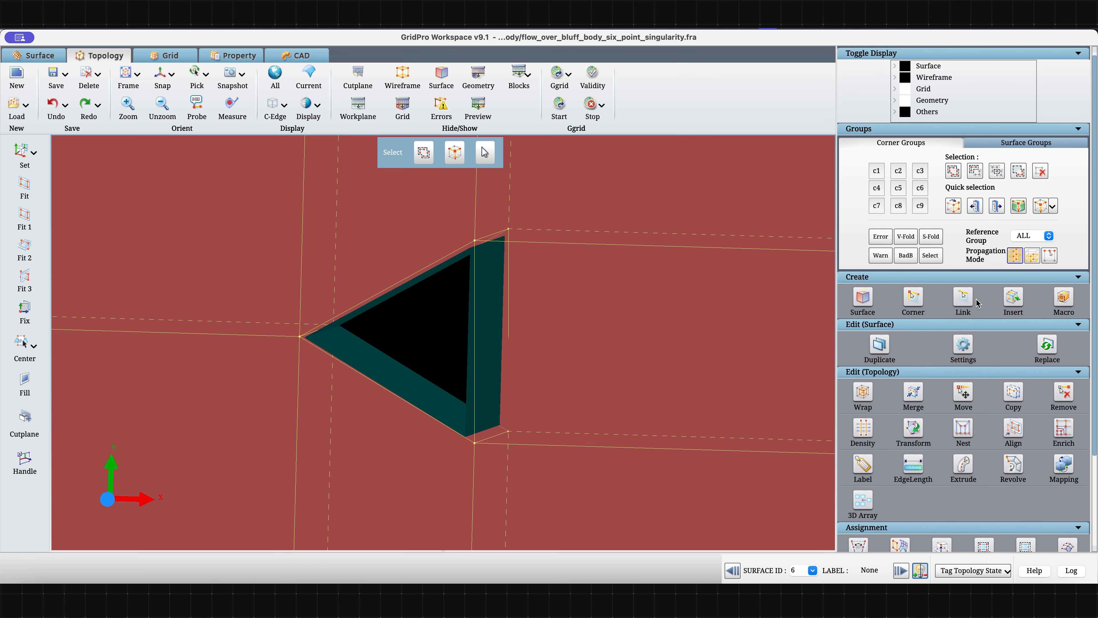
pyautogui.click(877, 191)
pyautogui.click(948, 175)
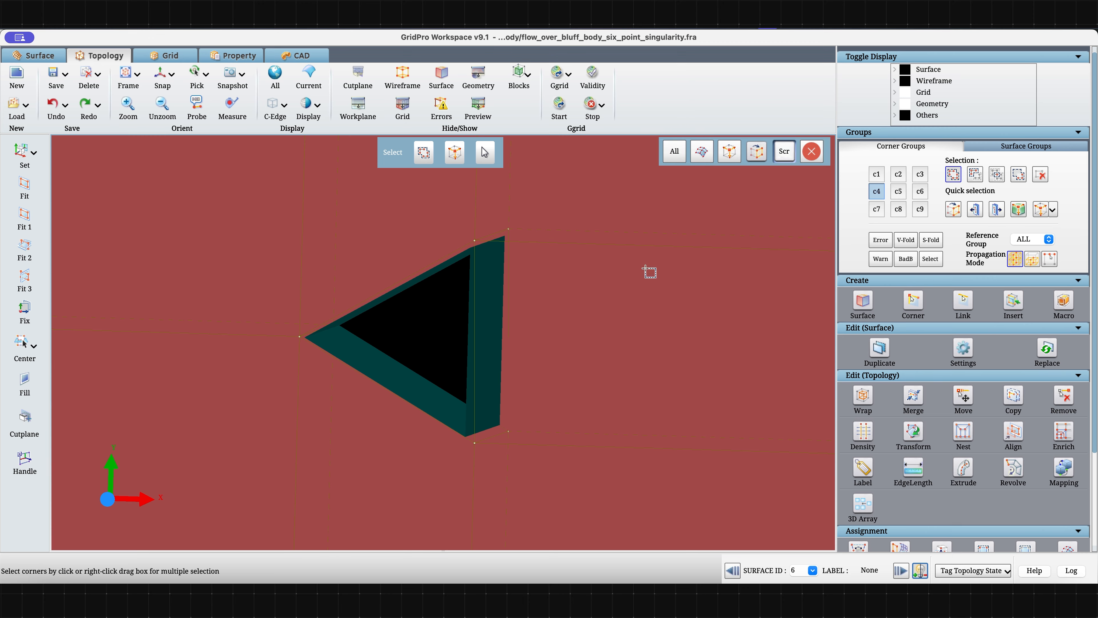
pyautogui.click(700, 159)
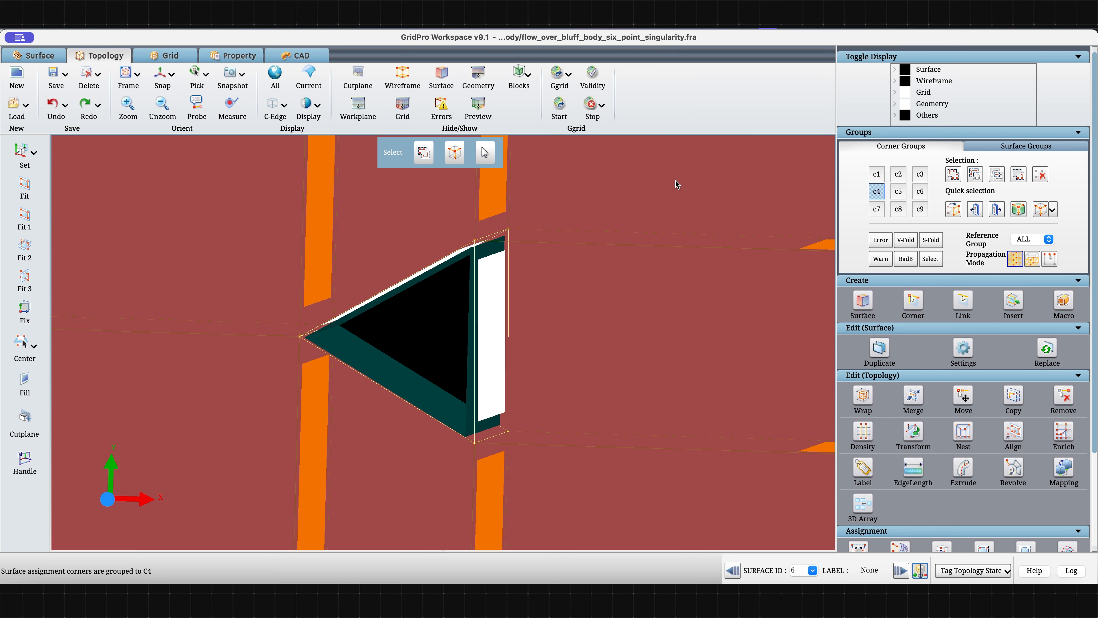
# Wrap the boundary faces of group c4 around the triangular body with a wrap position of 1 percent.
pyautogui.click(509, 72)
pyautogui.scroll(-5, 495, 341)
pyautogui.moveTo(495, 340); pyautogui.dragTo(493, 375)
pyautogui.scroll(3, 493, 375)
pyautogui.click(868, 394)
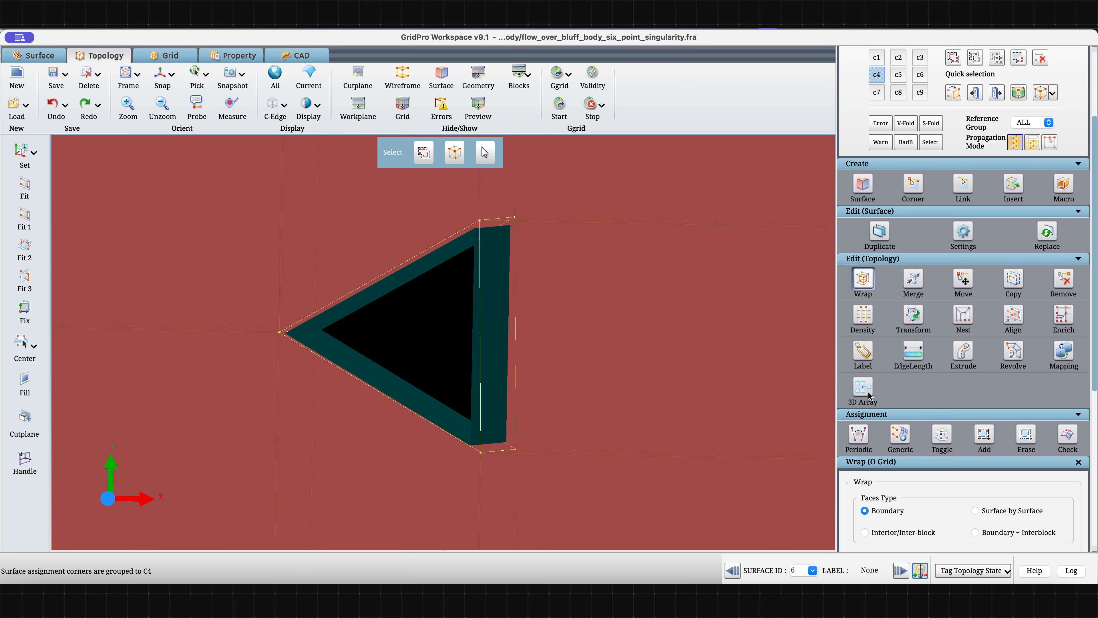
pyautogui.scroll(-5, 950, 527)
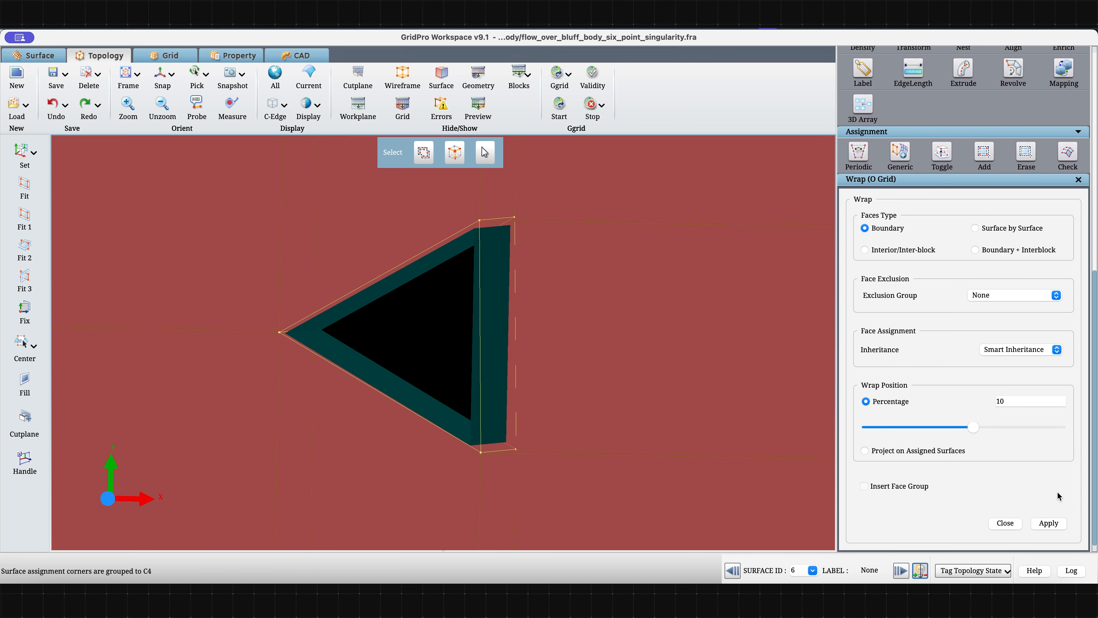
pyautogui.moveTo(974, 428); pyautogui.dragTo(966, 428)
pyautogui.click(1044, 524)
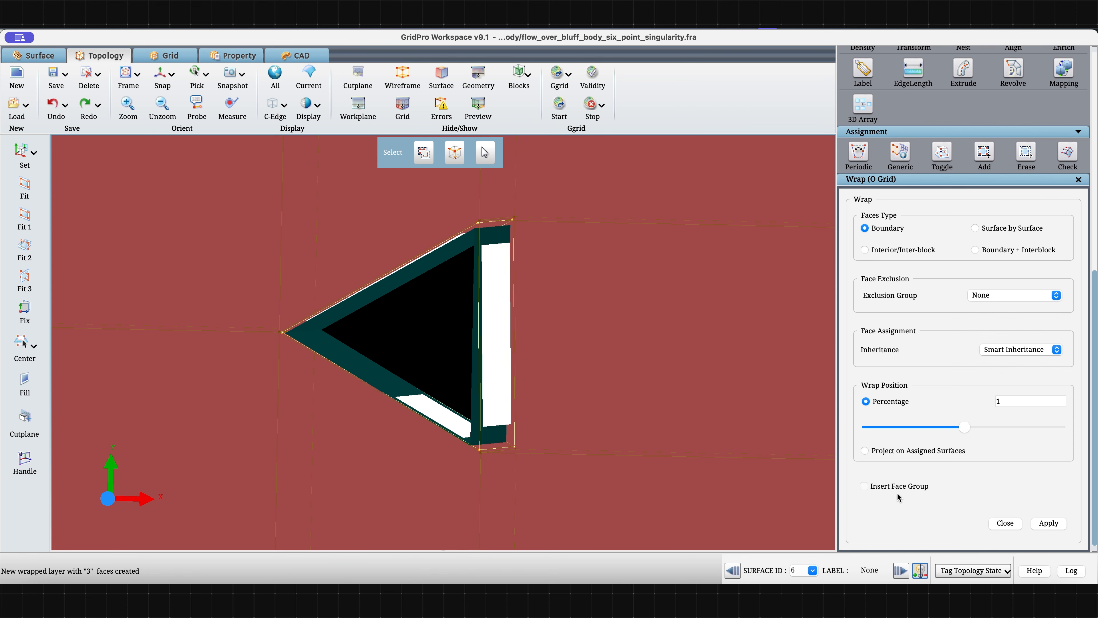
# Hide the block faces and examine the wrapped layer at the triangle's nose and its two rear corners.
pyautogui.scroll(5, 882, 337)
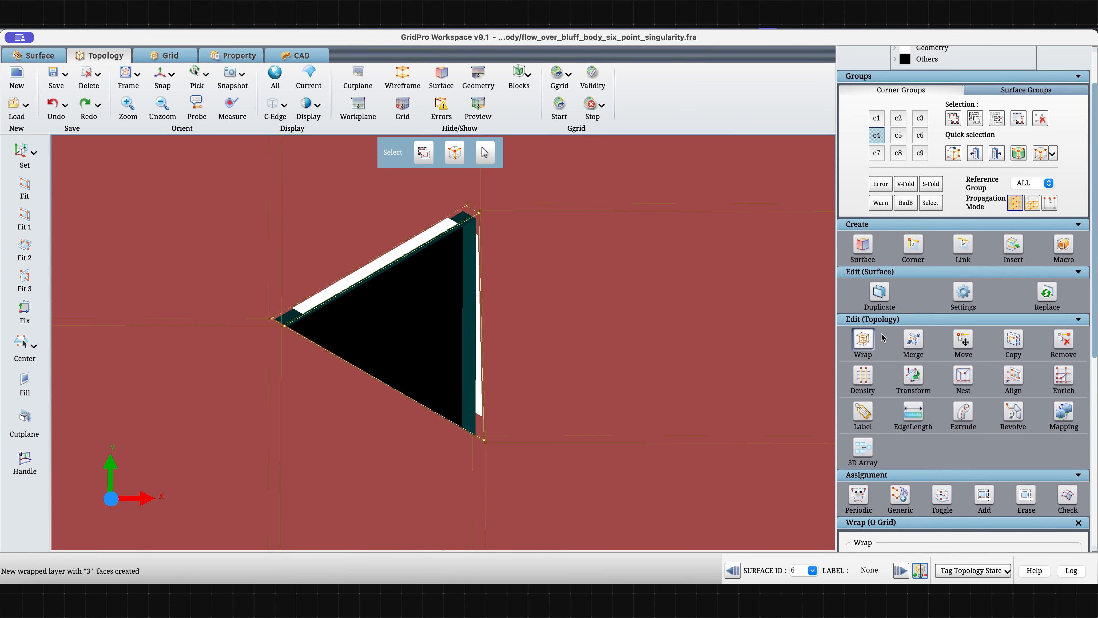
pyautogui.click(518, 76)
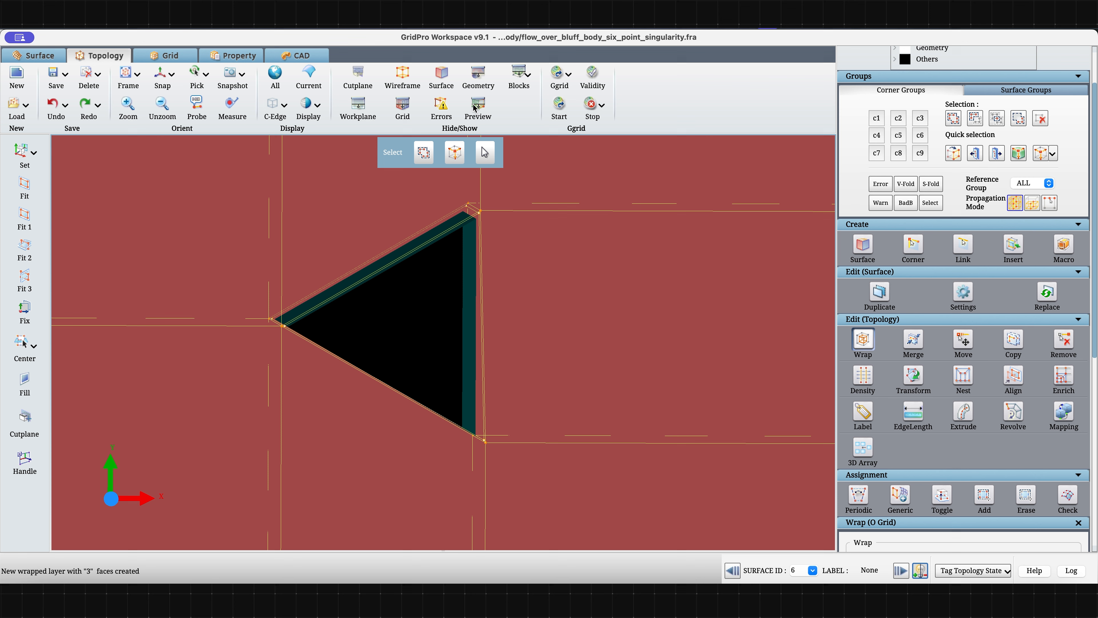
pyautogui.scroll(5, 255, 296)
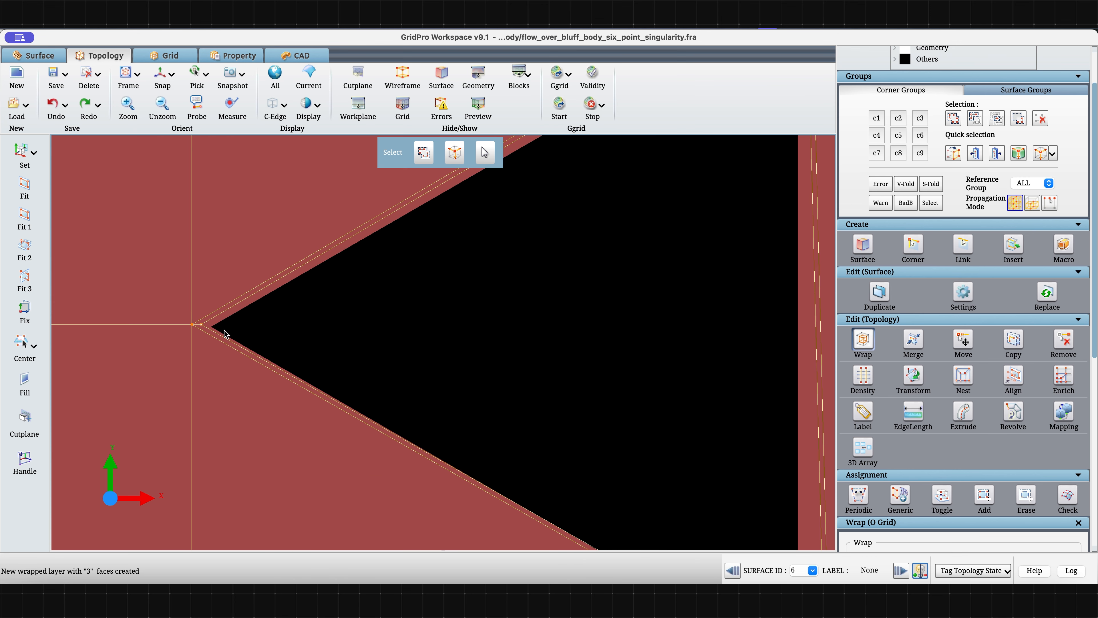
pyautogui.scroll(-5, 375, 422)
pyautogui.moveTo(387, 429); pyautogui.dragTo(264, 364, button='middle')
pyautogui.scroll(3, 390, 449)
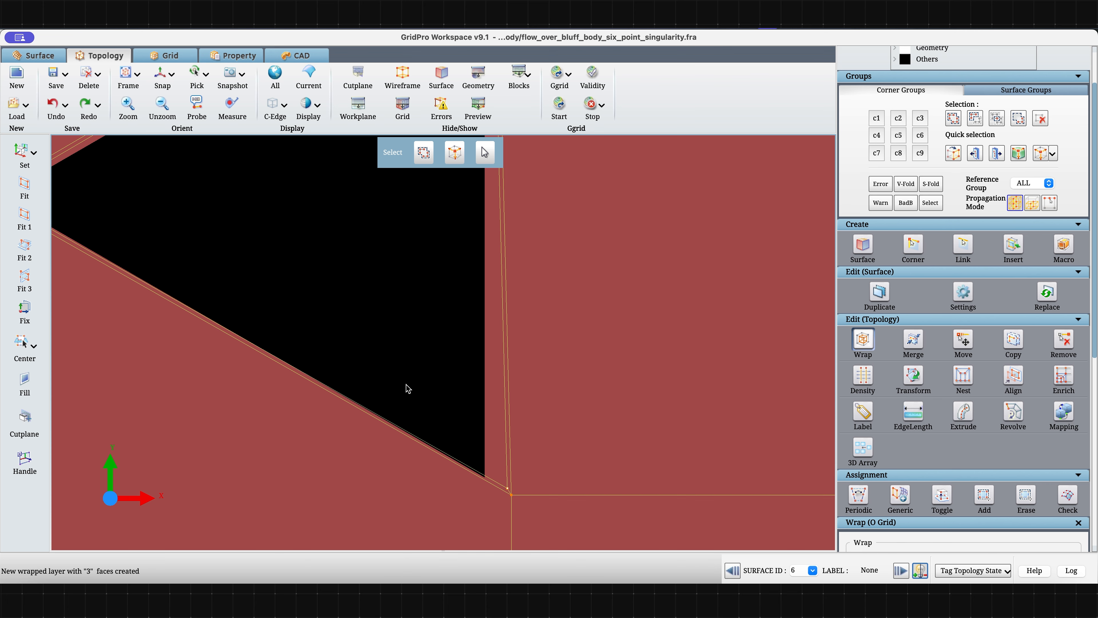
pyautogui.scroll(-2, 407, 384)
pyautogui.moveTo(406, 335); pyautogui.dragTo(424, 429, button='middle')
pyautogui.moveTo(455, 329); pyautogui.dragTo(445, 383, button='middle')
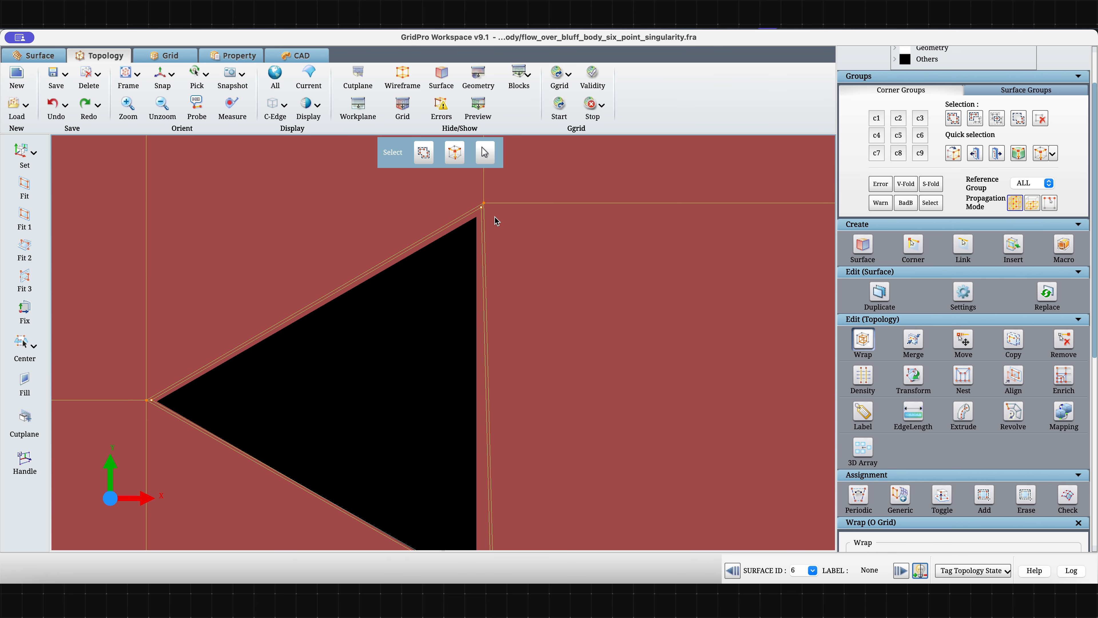
# Run another validity check on the wrapped topology and examine the flagged block edge at the triangle's nose.
pyautogui.click(594, 81)
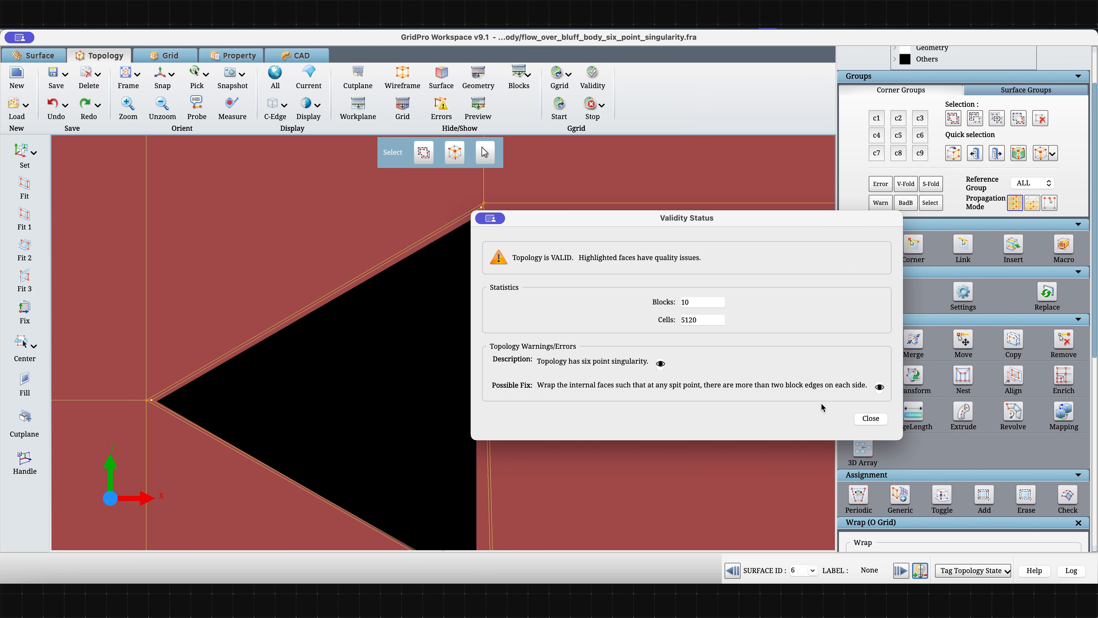
pyautogui.click(875, 419)
pyautogui.scroll(-5, 569, 419)
pyautogui.moveTo(378, 415); pyautogui.dragTo(461, 385, button='middle')
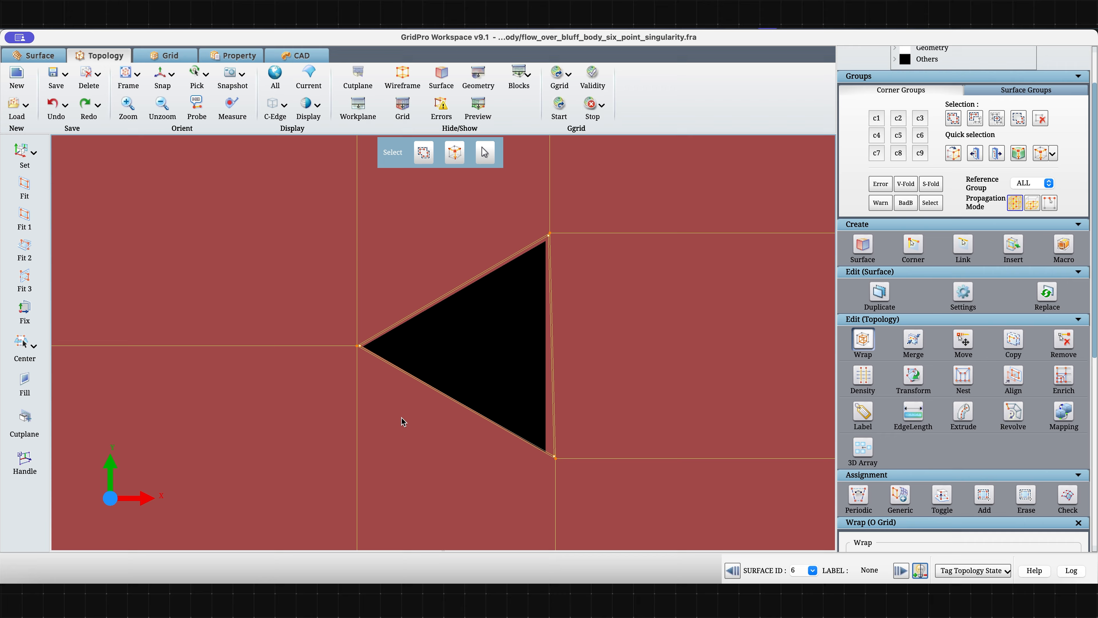
pyautogui.scroll(10, 266, 371)
pyautogui.moveTo(266, 375); pyautogui.dragTo(298, 400)
pyautogui.moveTo(296, 400); pyautogui.dragTo(479, 401, button='middle')
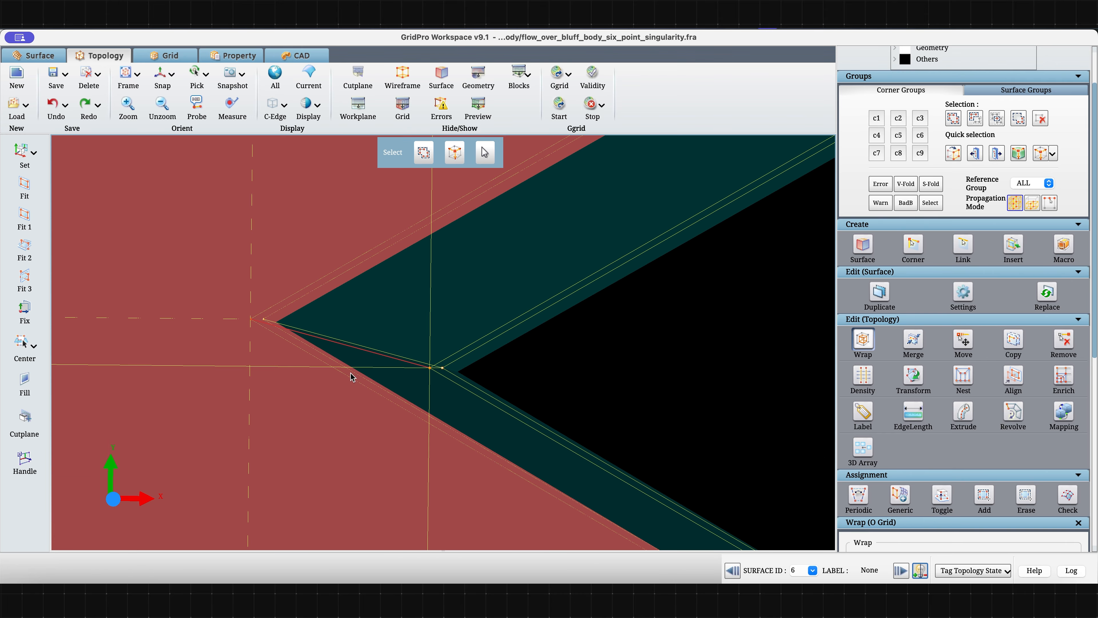
pyautogui.moveTo(453, 373); pyautogui.dragTo(322, 357)
pyautogui.click(160, 85)
pyautogui.scroll(5, 419, 381)
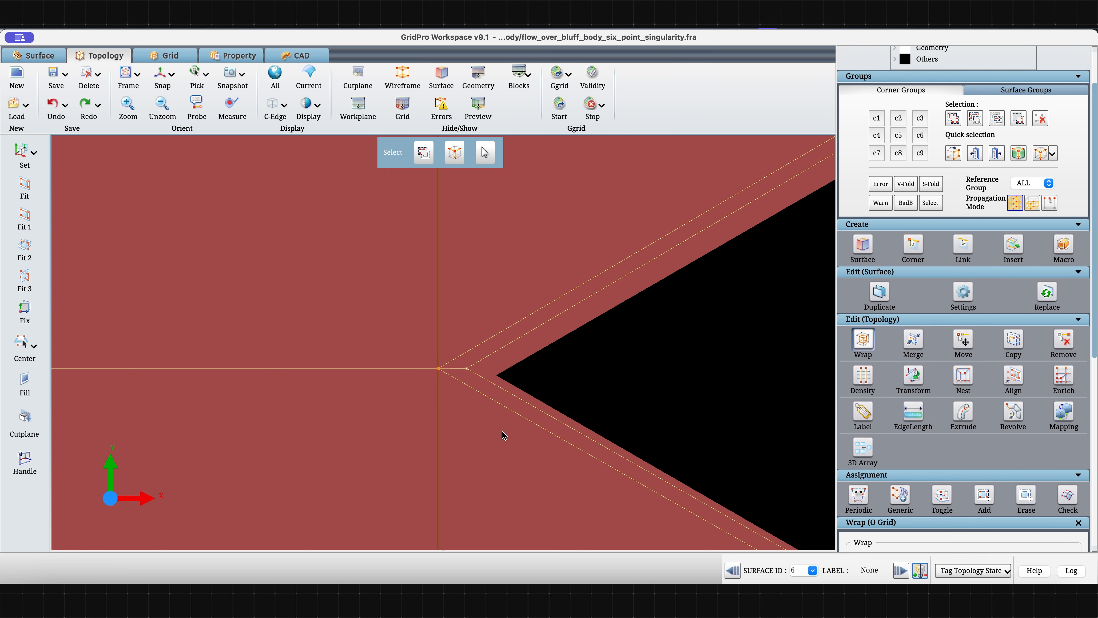
pyautogui.scroll(-8, 504, 434)
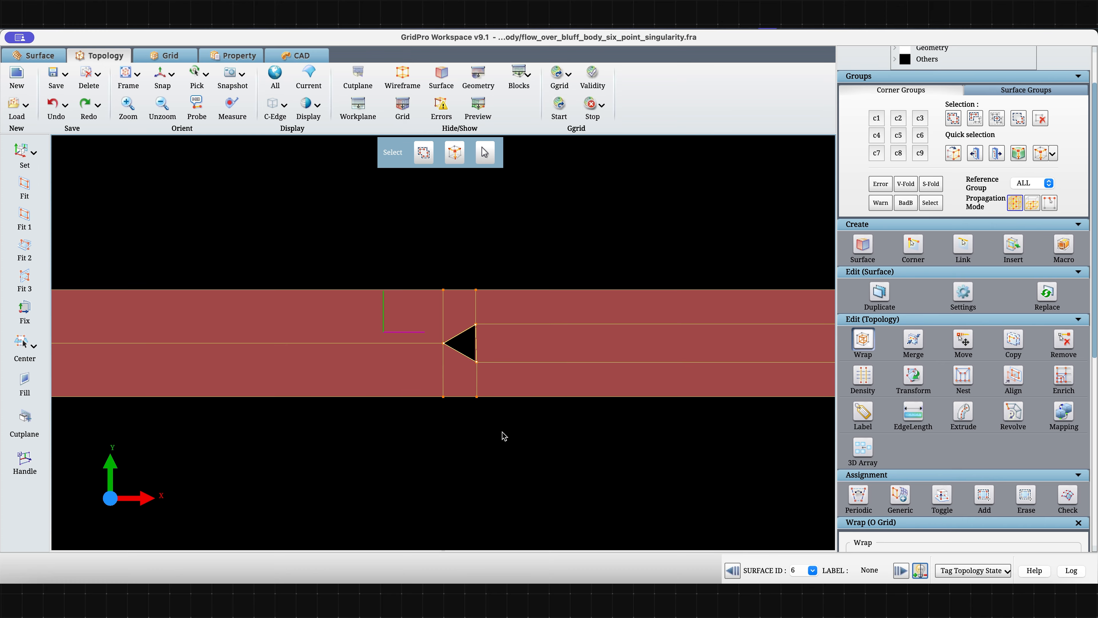
# Insert one topology sheet just downstream of the triangle and another just upstream of its nose.
pyautogui.click(1005, 254)
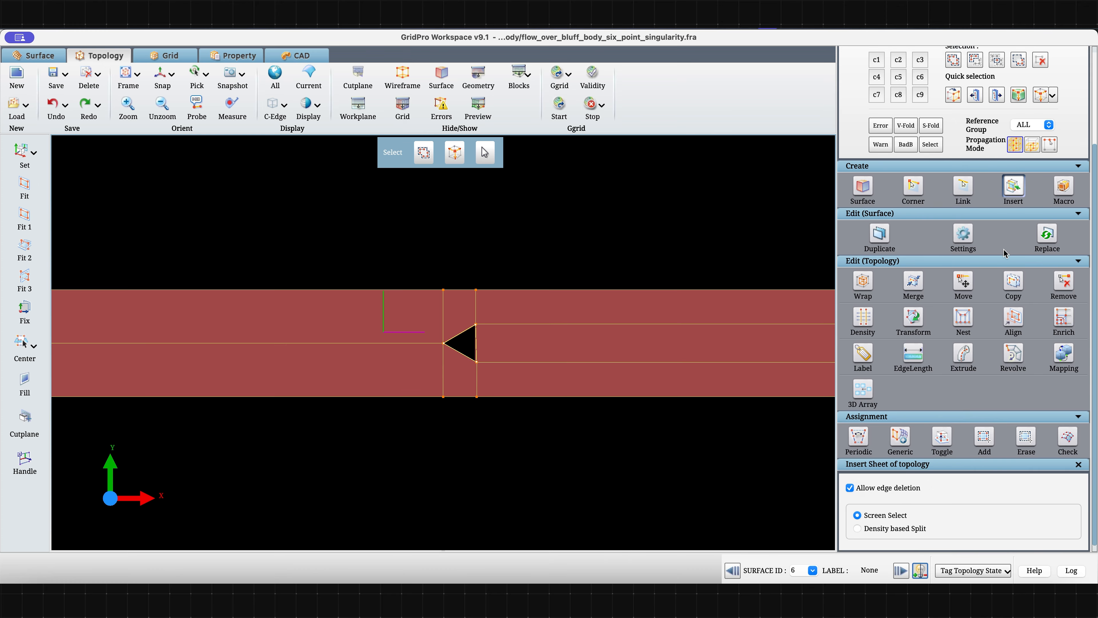
pyautogui.click(535, 322)
pyautogui.click(412, 350)
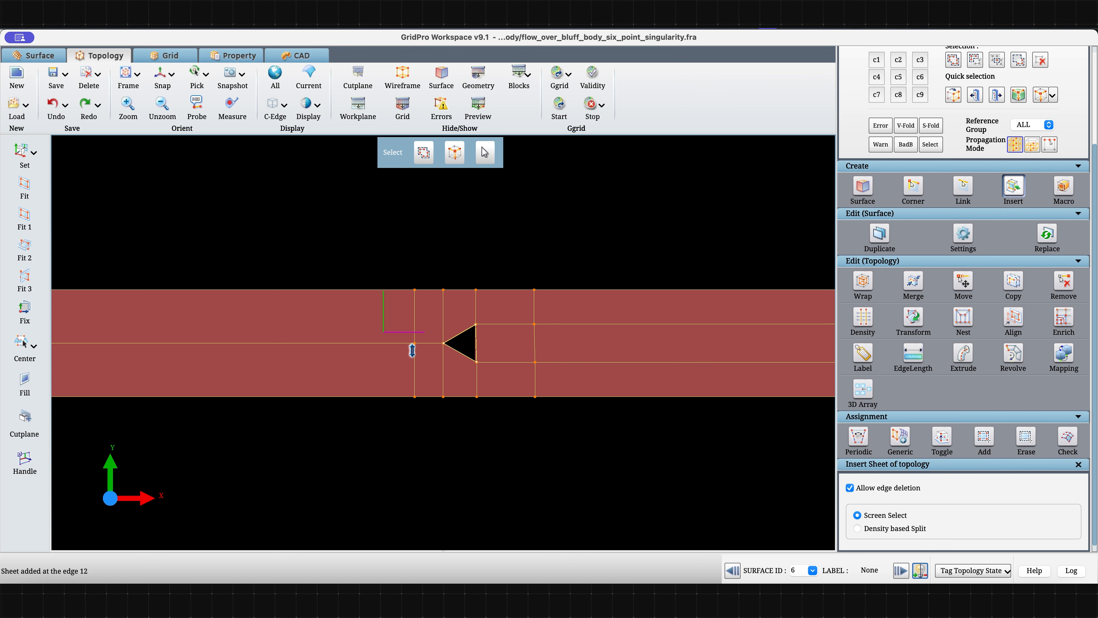
# Multi-insert 3 sheets in the long channel section upstream of the body and 3 sheets in the downstream section.
pyautogui.scroll(-3, 429, 447)
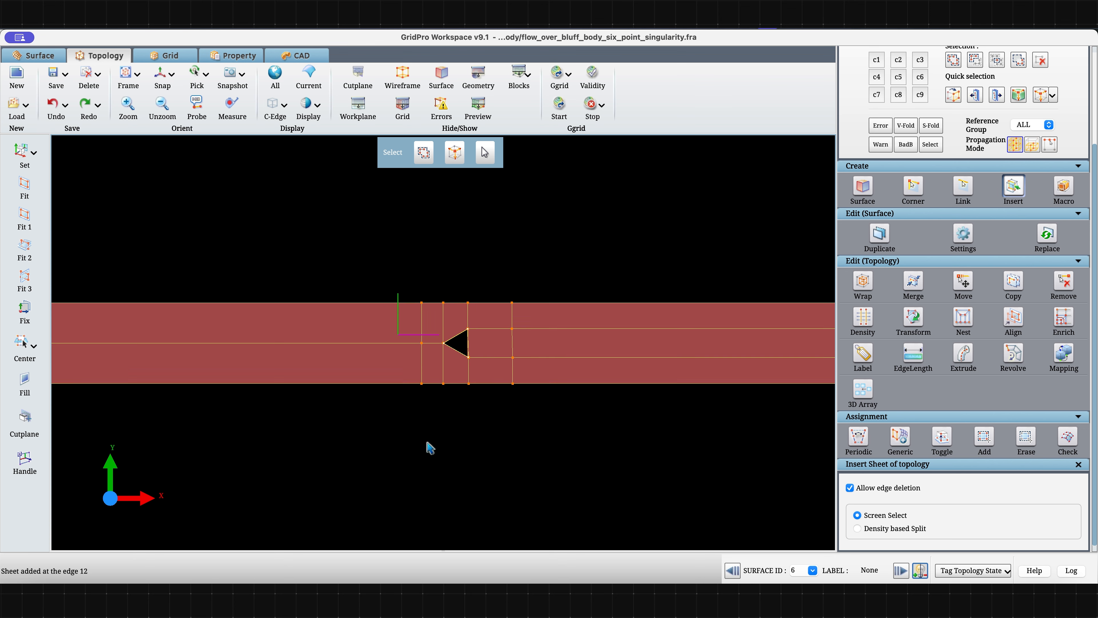
pyautogui.rightClick(334, 342)
pyautogui.click(361, 397)
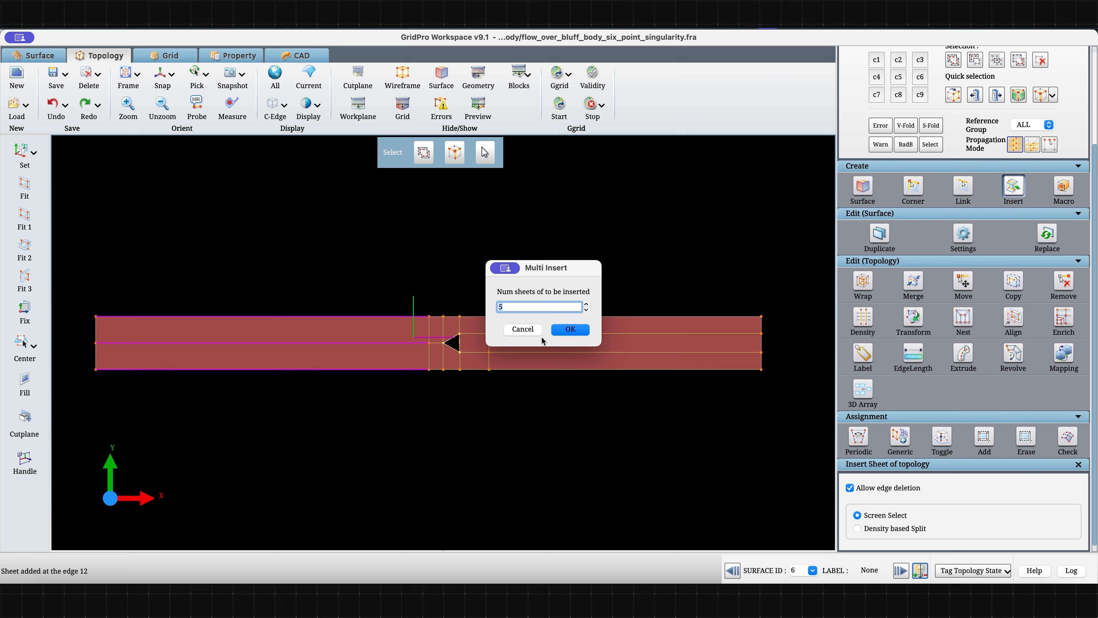
pyautogui.click(571, 330)
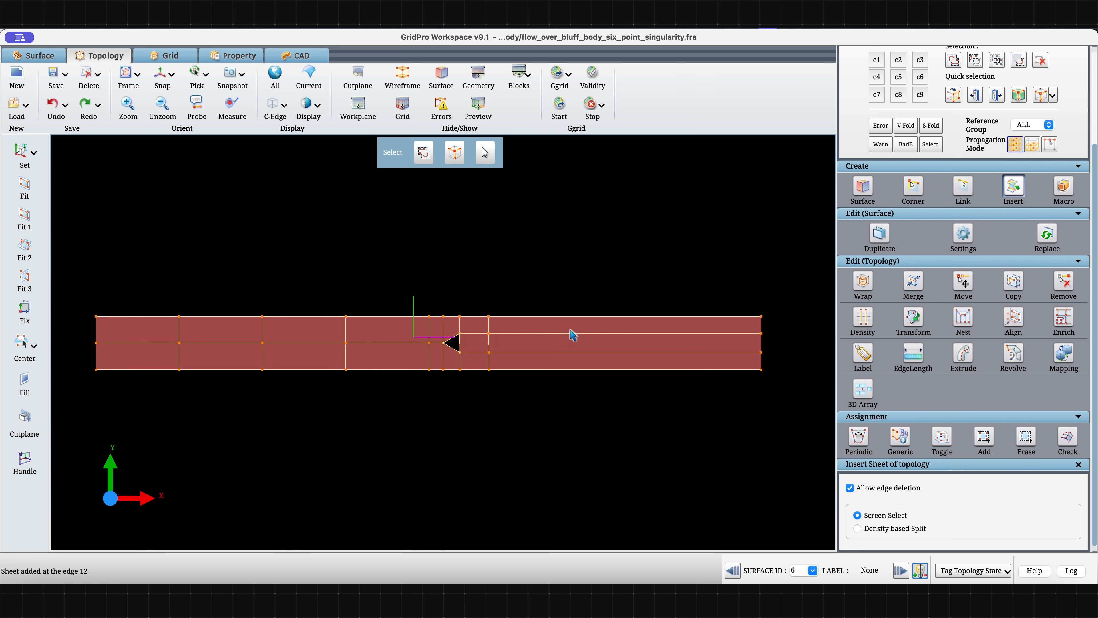
pyautogui.rightClick(570, 333)
pyautogui.click(605, 392)
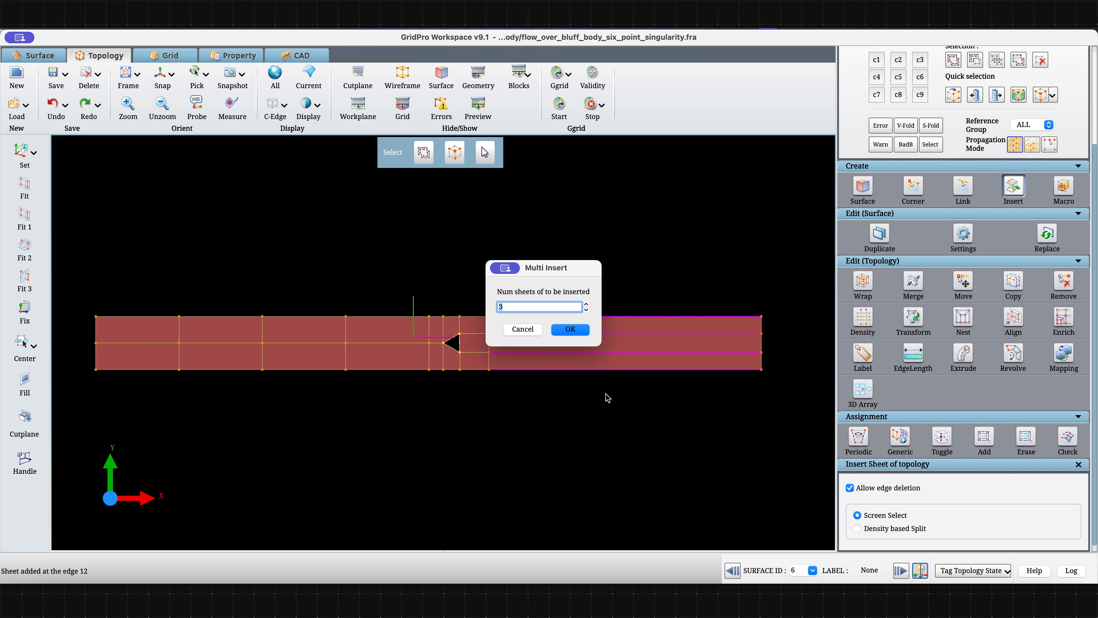
pyautogui.click(571, 330)
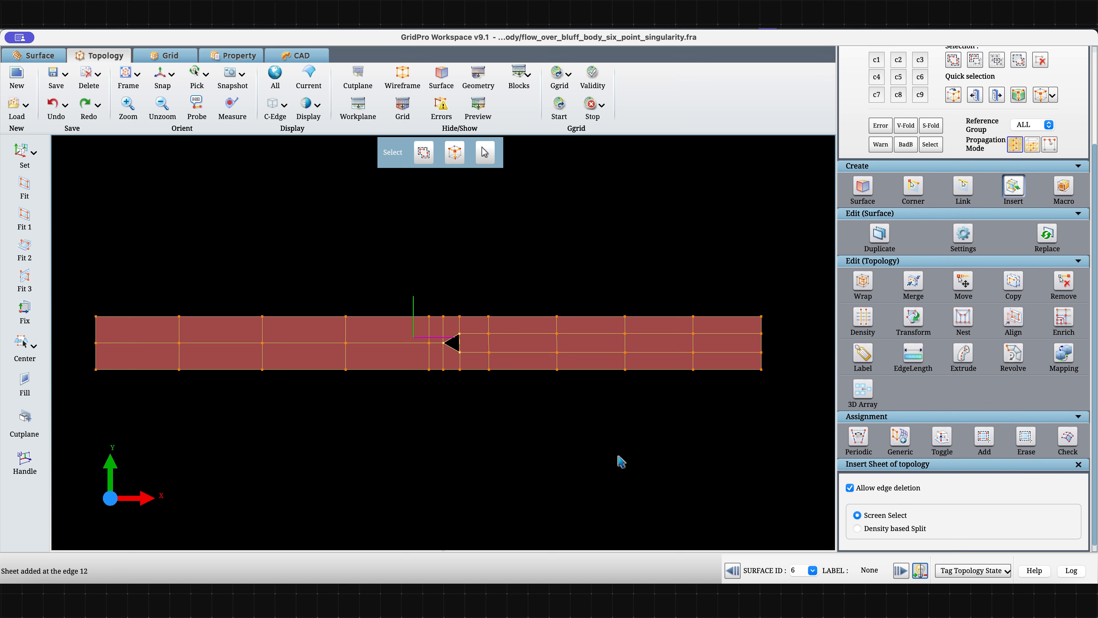